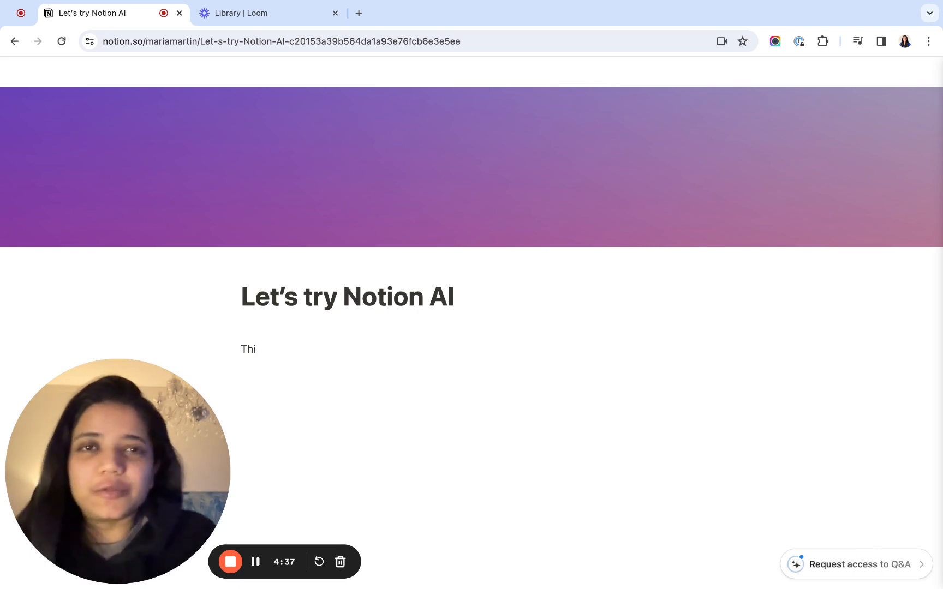
- Replace the unfinished body text under the page title with "Explore AI"
key(BackSpace)
key(BackSpace)
key(BackSpace)
text(Explore)
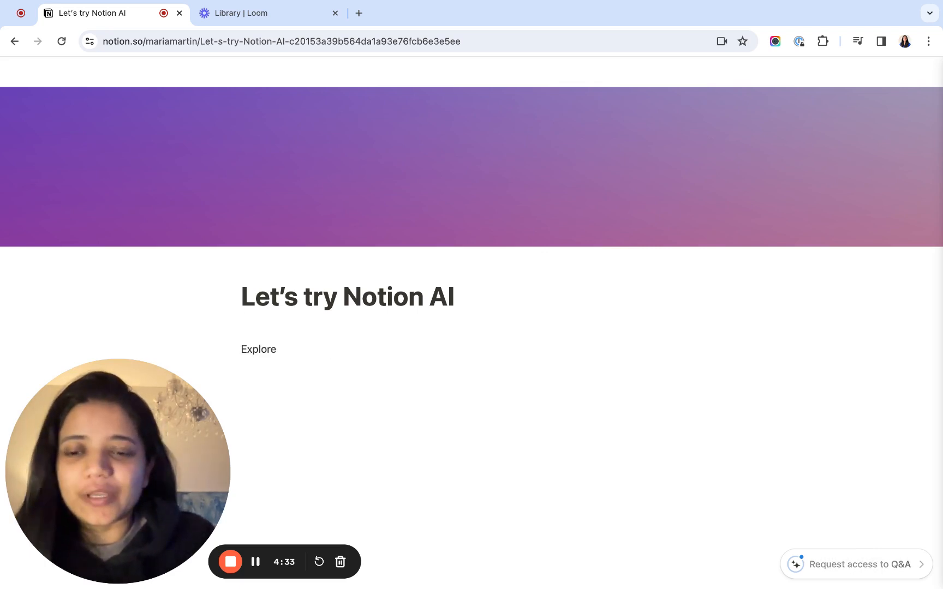
text( AI)
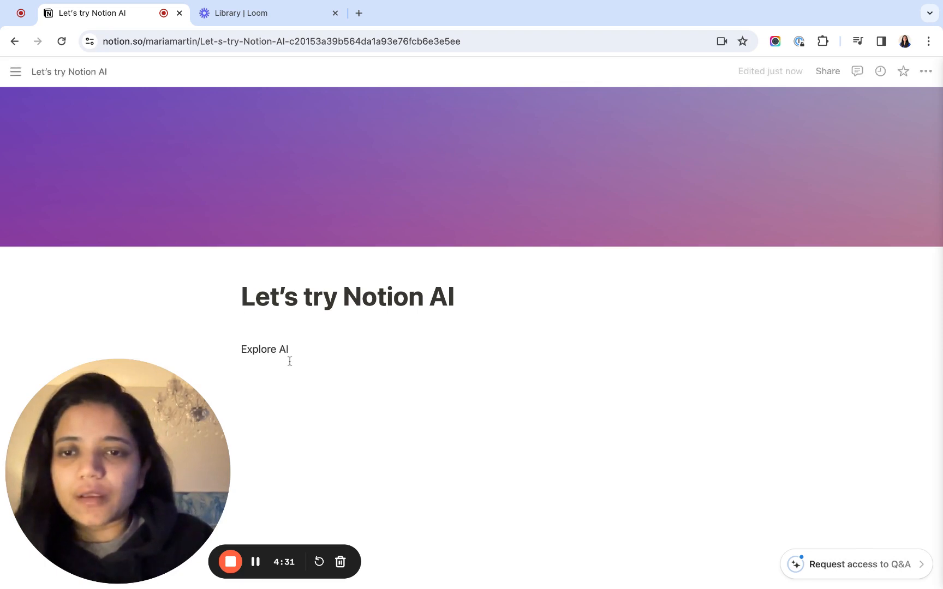
- Bring up Ask AI for the "Explore AI" block and review its options for editing, generating, writing and drafting
click(235, 350)
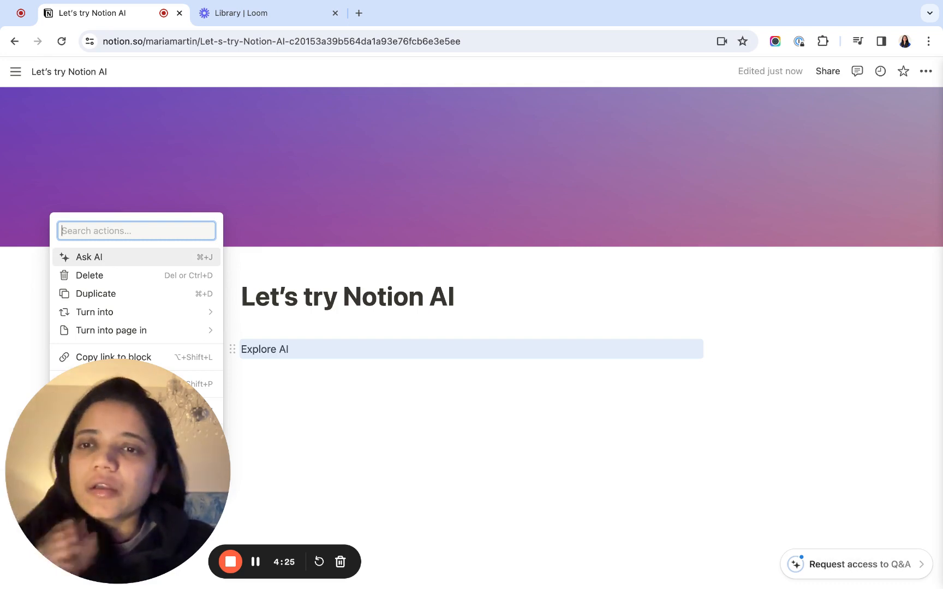
key(Return)
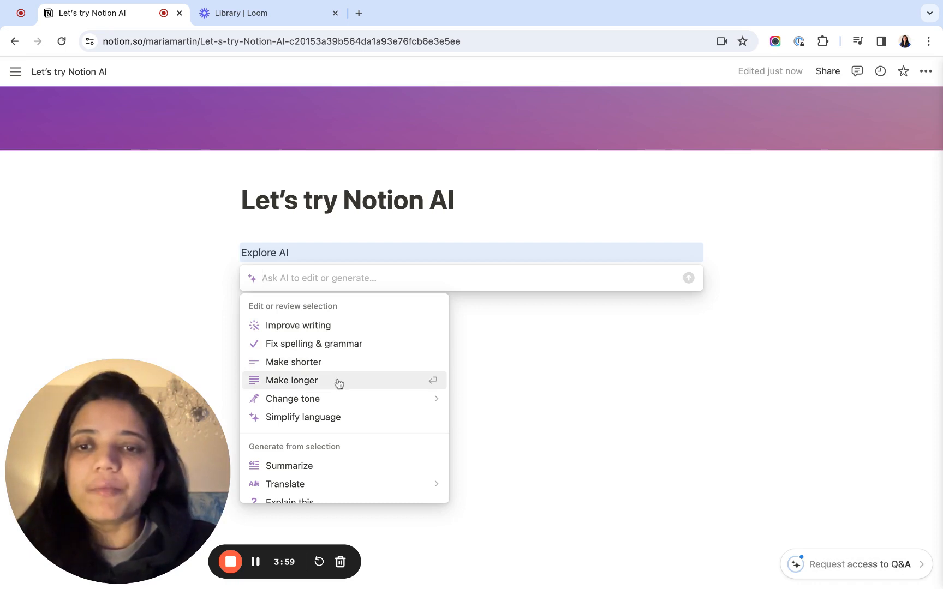
mouse_move(321, 399)
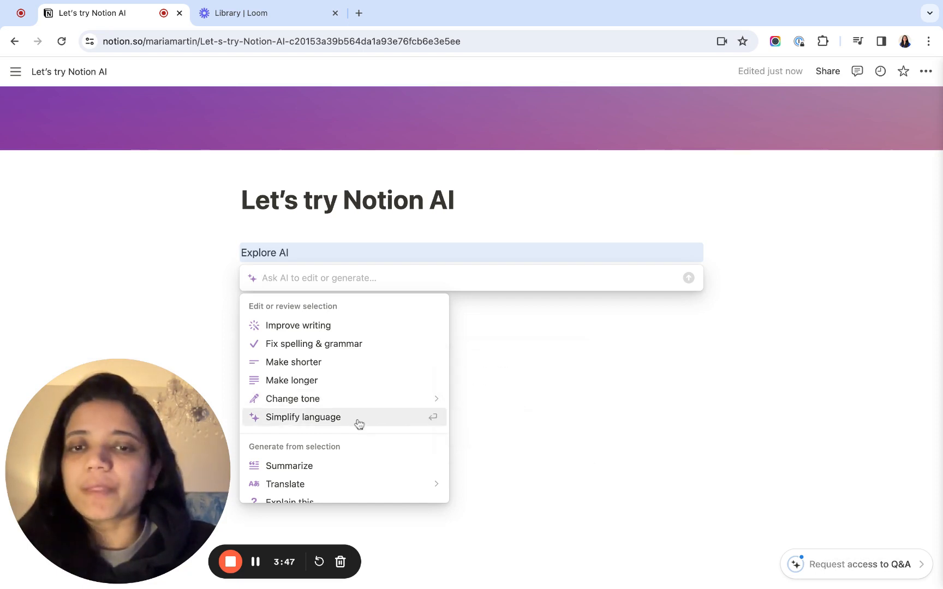
scroll(358, 423, down, 3)
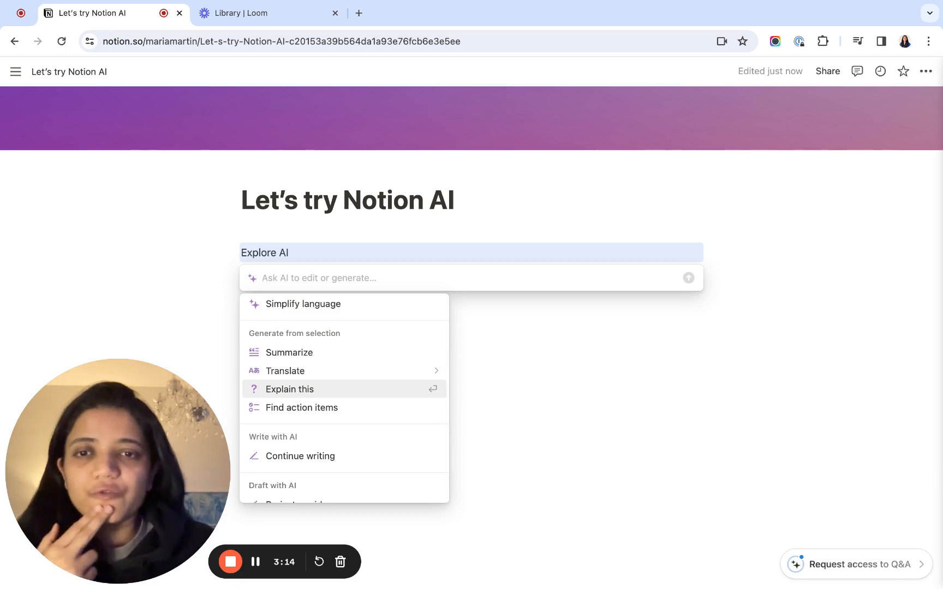
scroll(343, 399, down, 1)
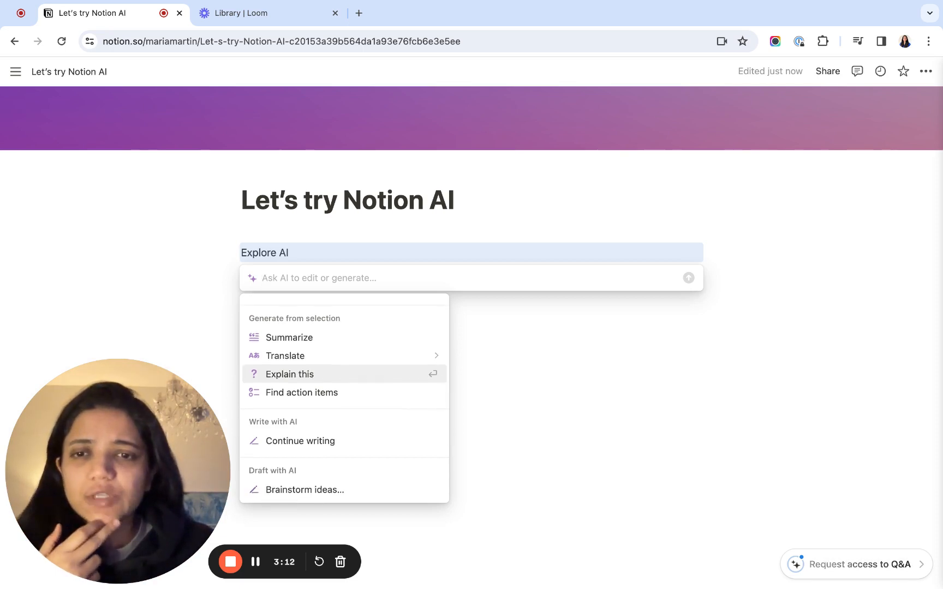
mouse_move(309, 361)
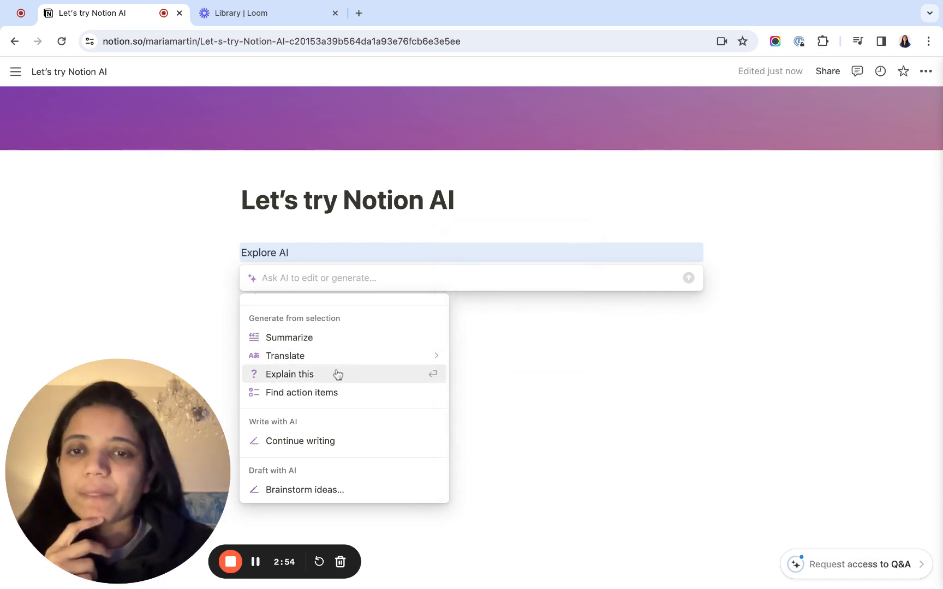
scroll(339, 392, down, 2)
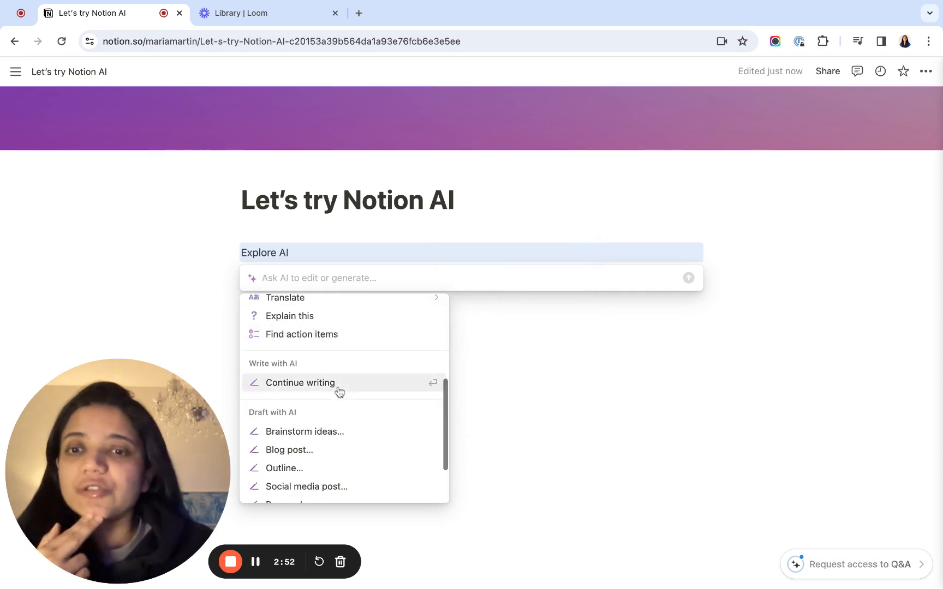
scroll(338, 392, down, 1)
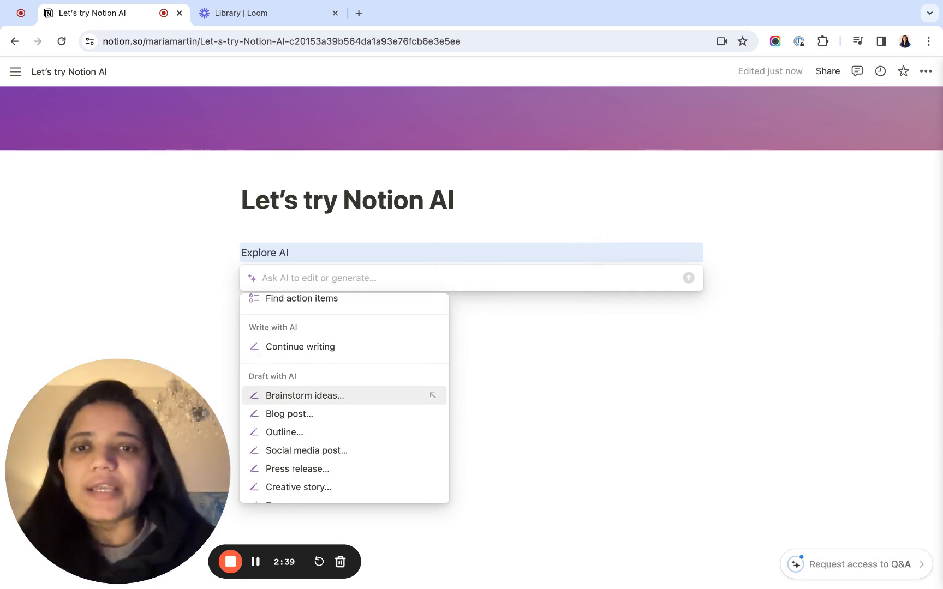
scroll(344, 395, up, 4)
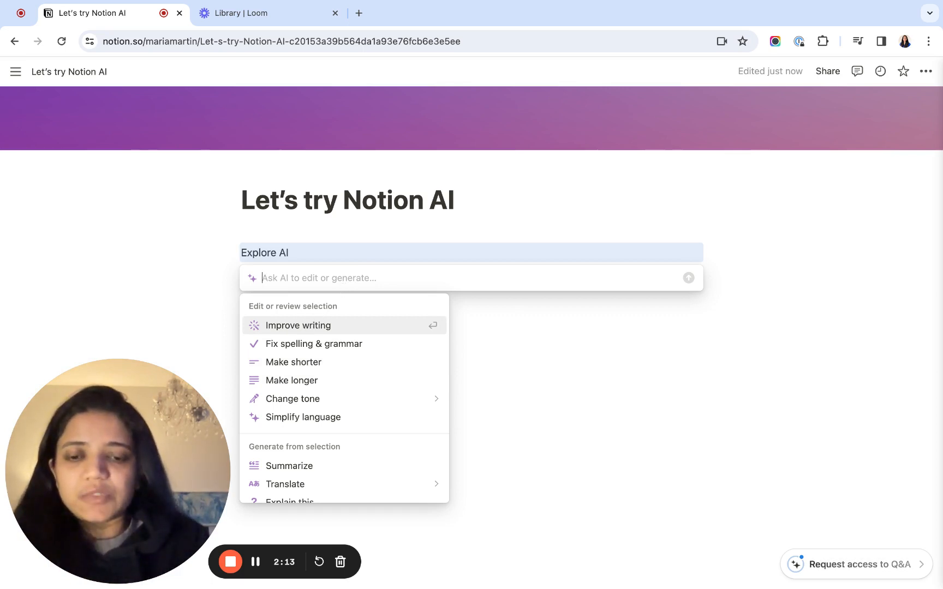
- Ask AI with the prompt "This is my first line and I want to explore AI."
text(Thisi is m)
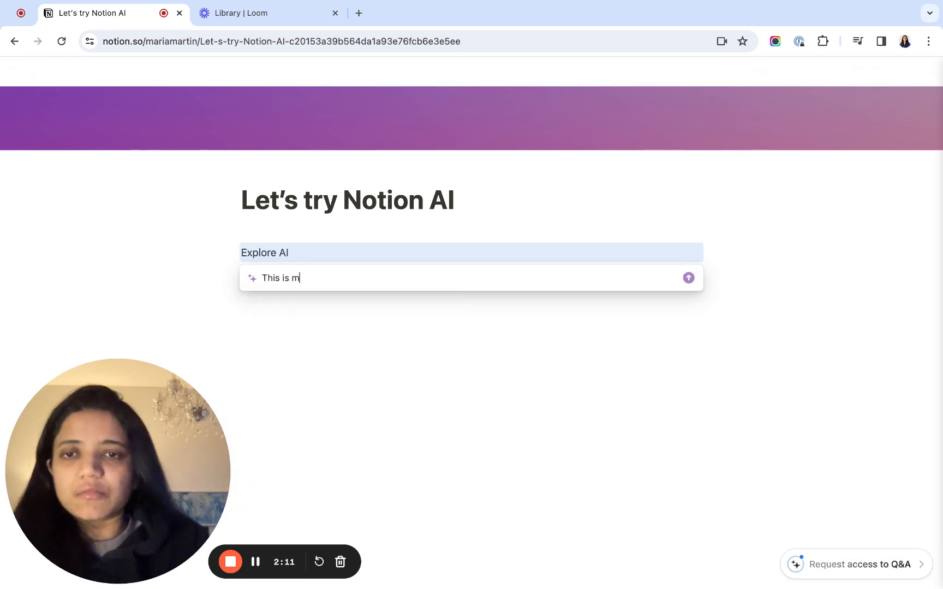
text(y first l)
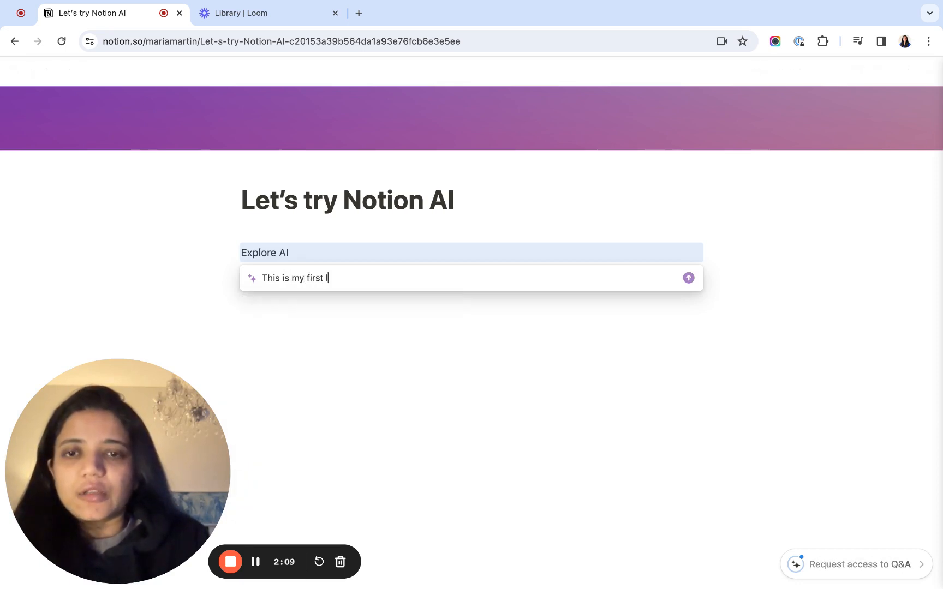
text(ine and I w)
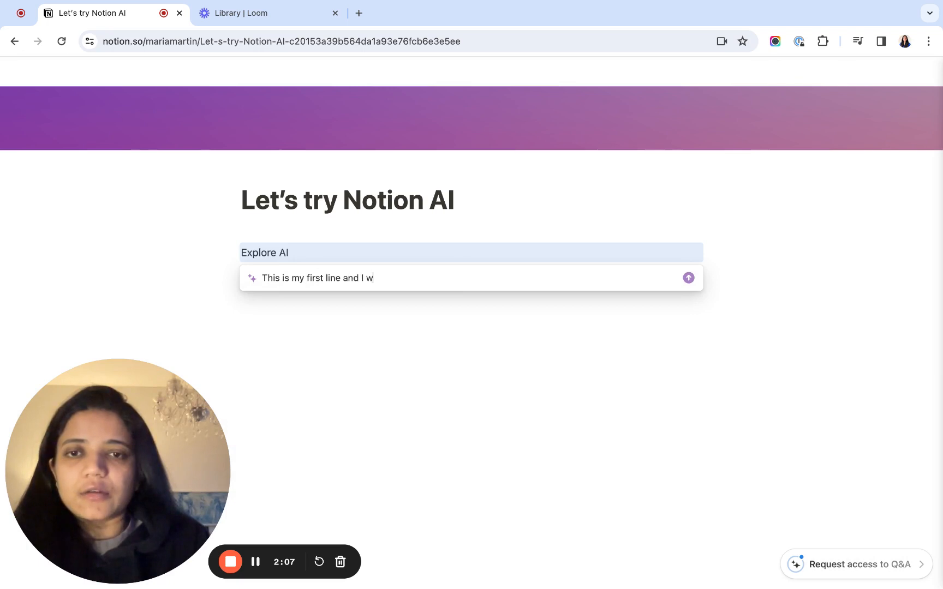
text(ant to explore AI)
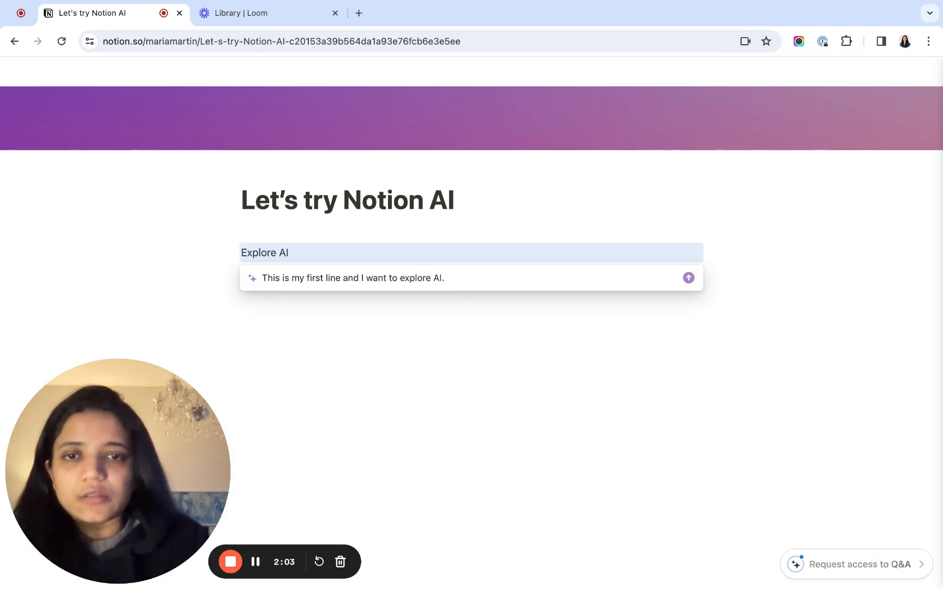
text(.)
key(Return)
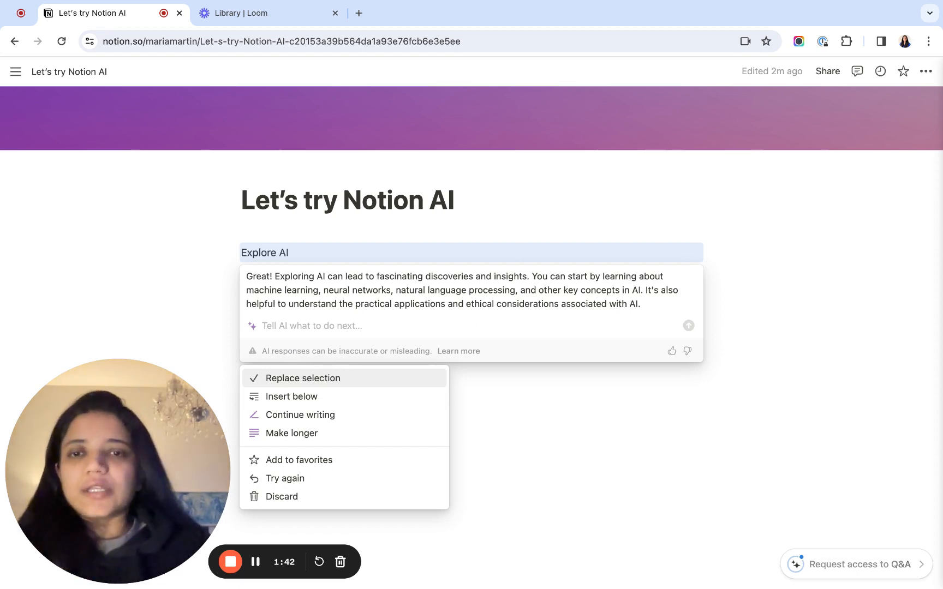
- Open the Medium case study about a neobank for gig workers in a new tab and copy its introductory paragraph
click(358, 13)
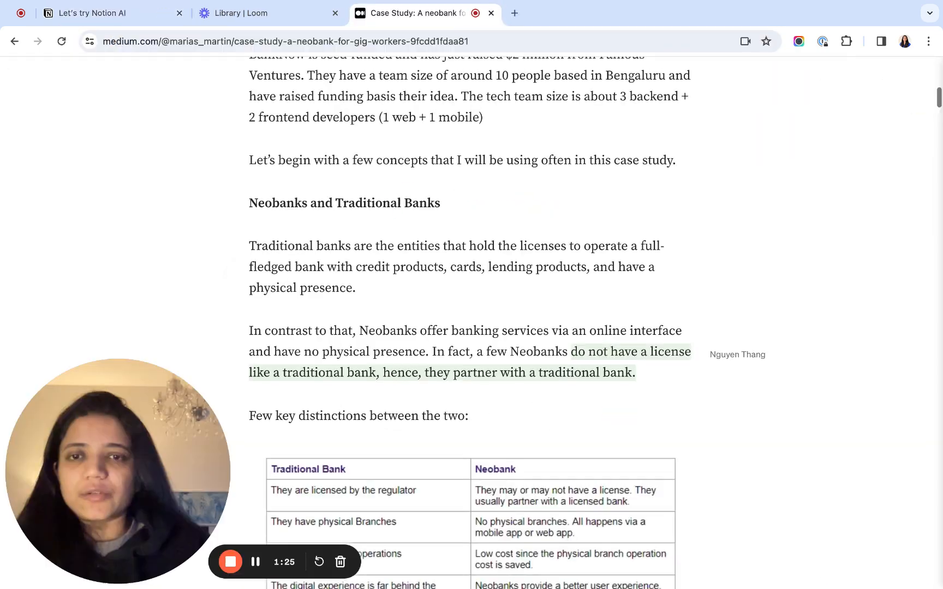
scroll(472, 327, up, 6)
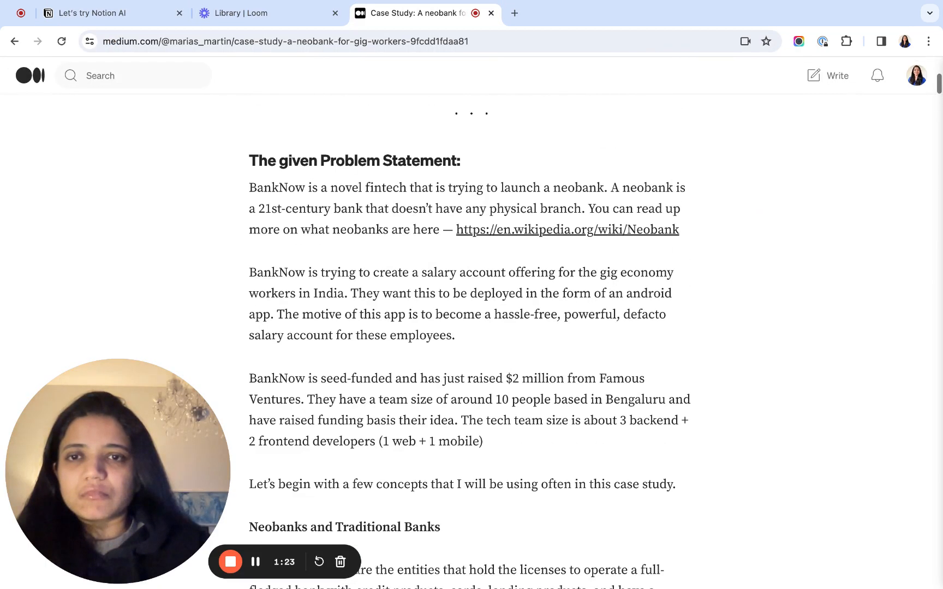
scroll(349, 319, up, 7)
scroll(358, 417, down, 3)
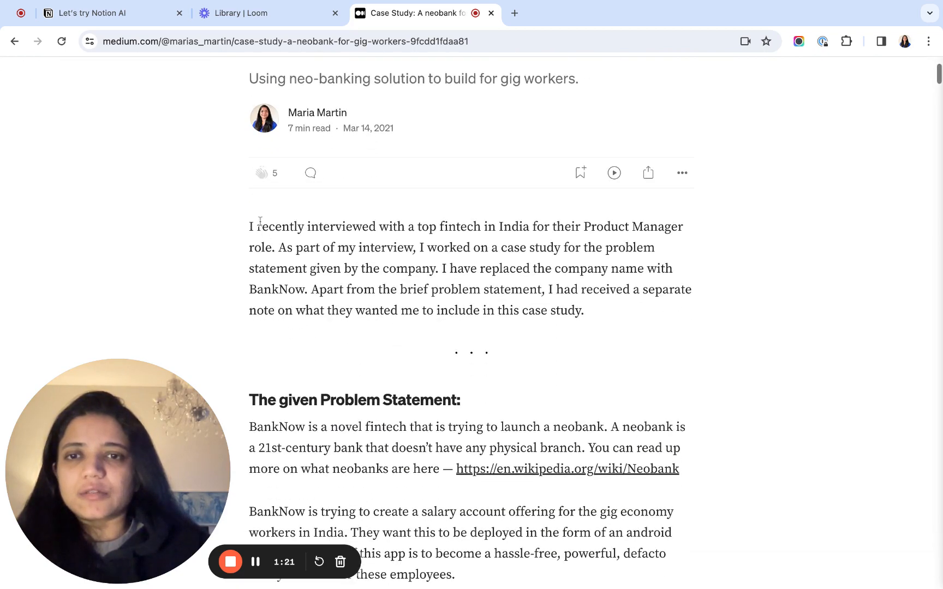
triple_click(249, 227)
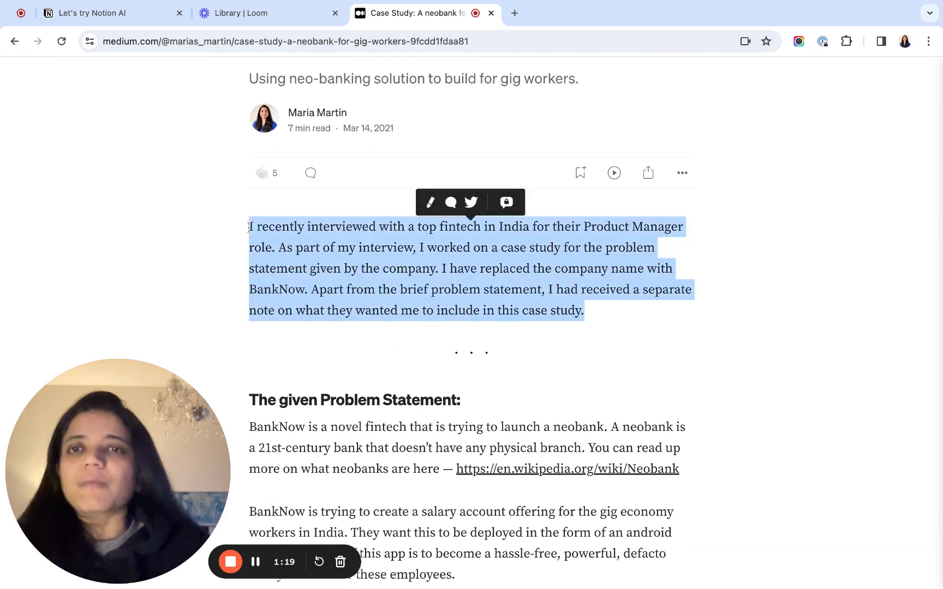
- Switch back to the "Let's try Notion AI" page in Notion and discard the AI response
click(135, 21)
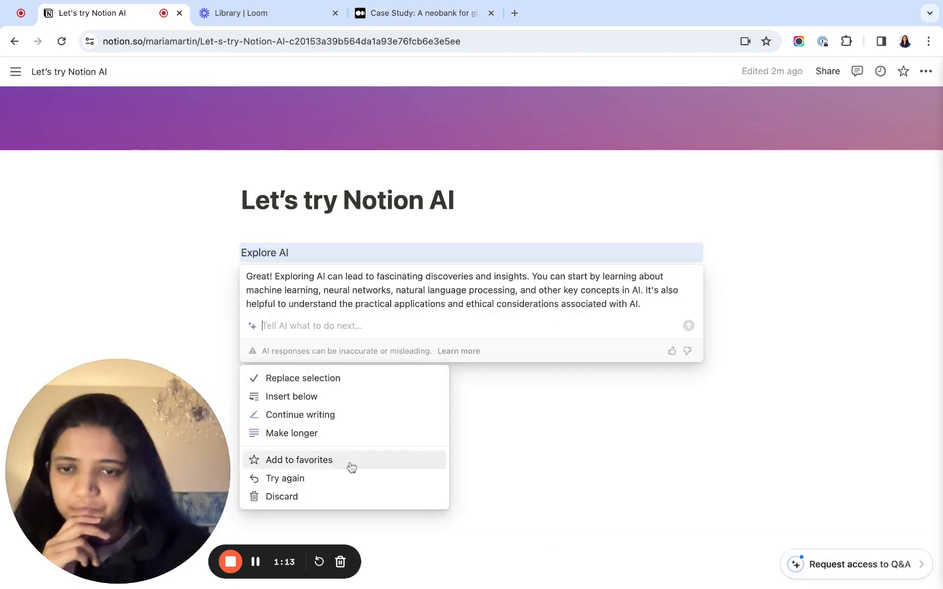
click(510, 423)
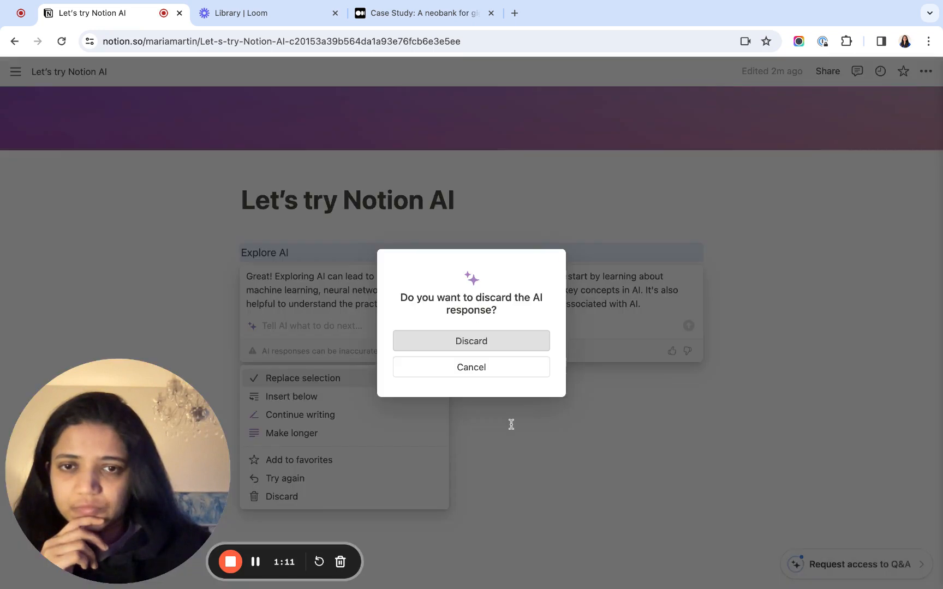
click(483, 354)
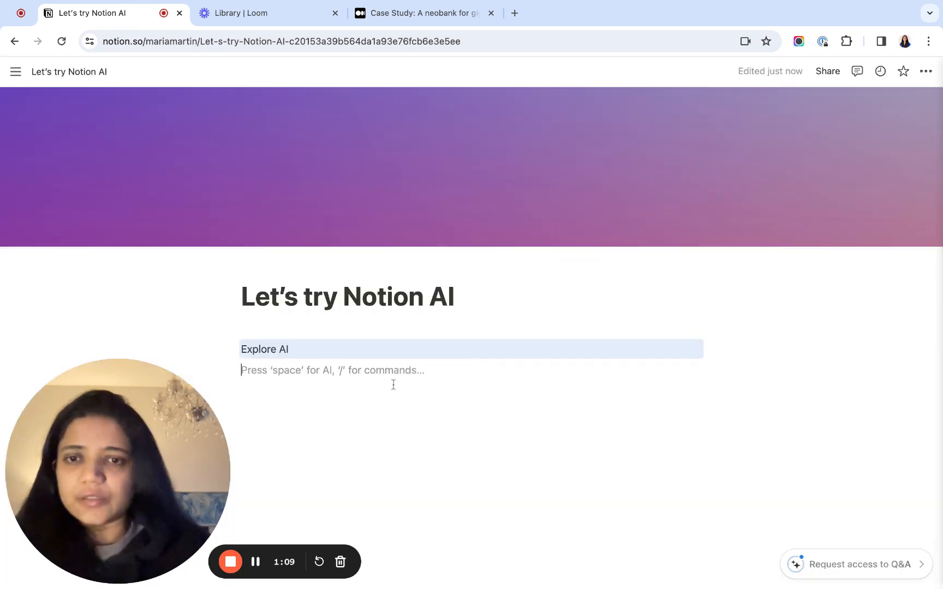
- Replace the "Explore AI" line with the copied interview paragraph and split it into three separate text blocks
key(shift+Up)
key(shift+Up)
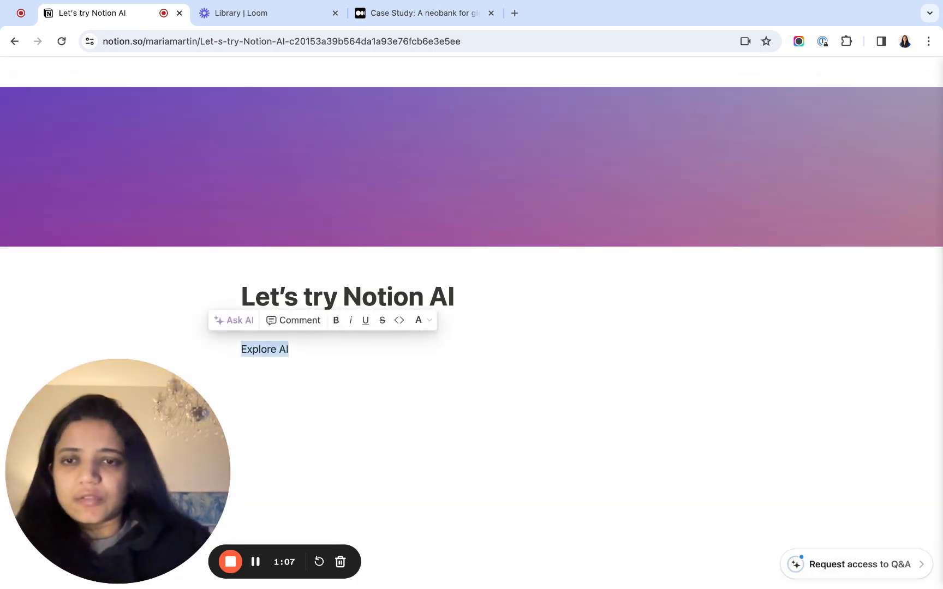
key(BackSpace)
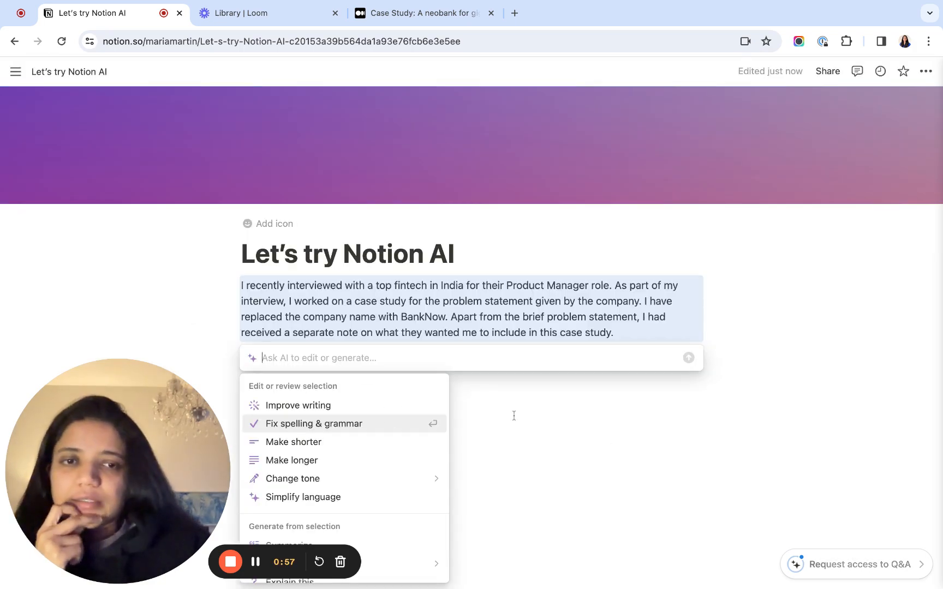
key(Escape)
click(520, 375)
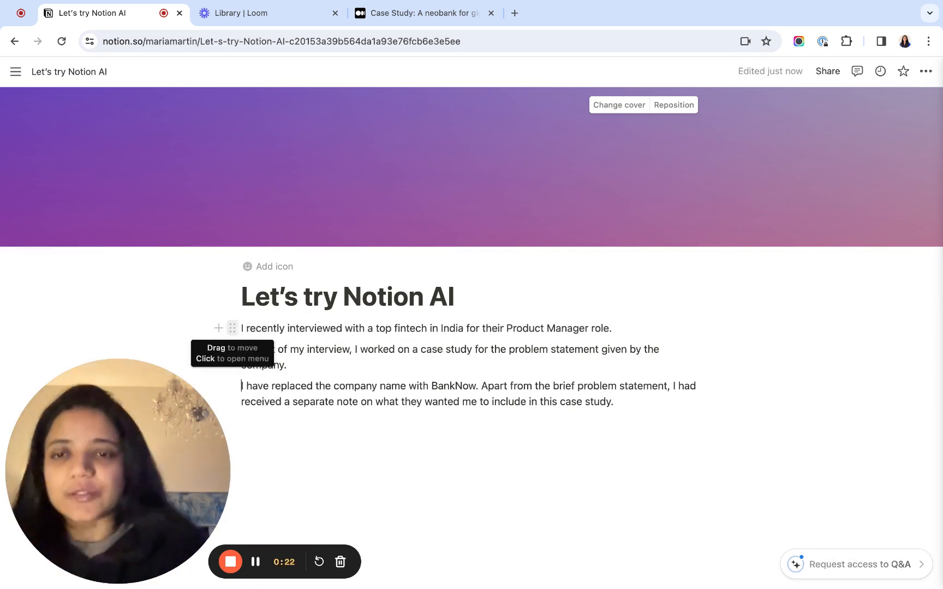
- Have AI make the first block, about interviewing with a top fintech in India, longer
click(232, 328)
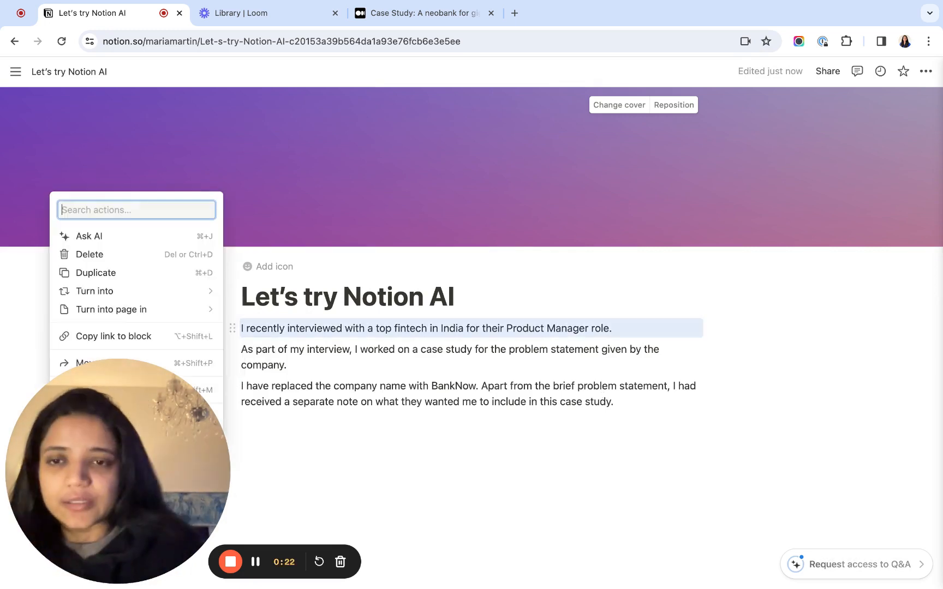
click(127, 240)
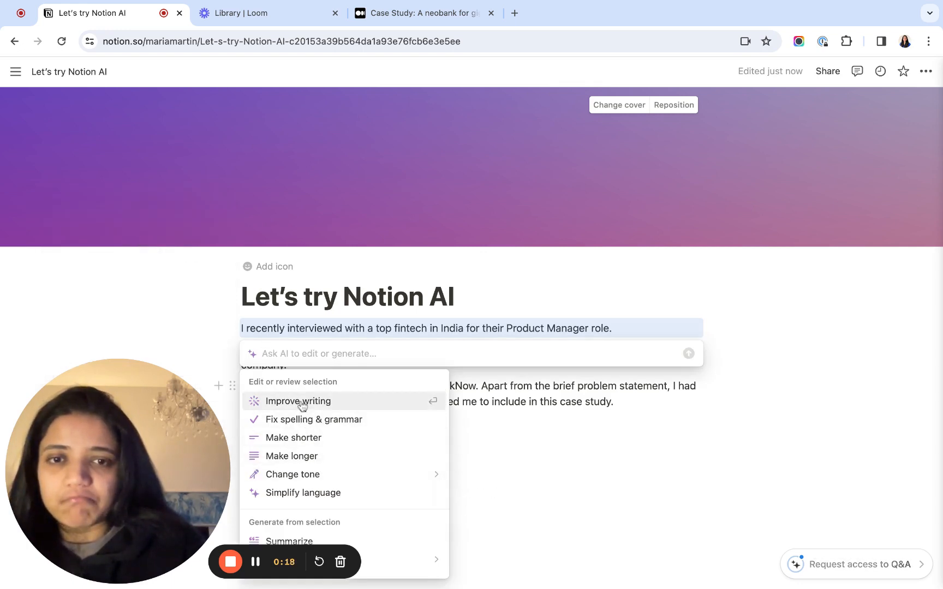
click(300, 463)
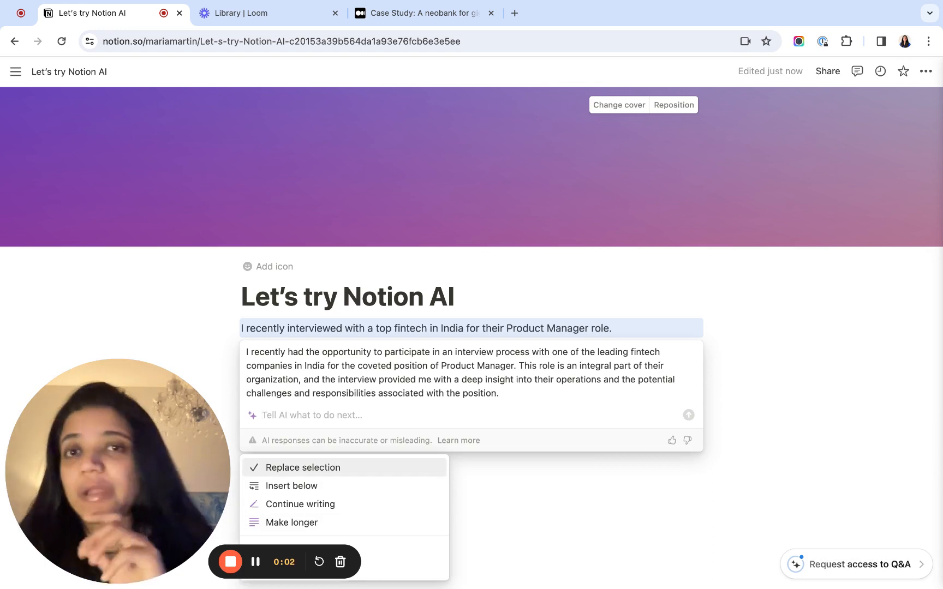
- Highlight the sentence beginning "This role is an integral part" in the AI response, and keep the response instead of discarding it
drag(499, 328, 520, 301)
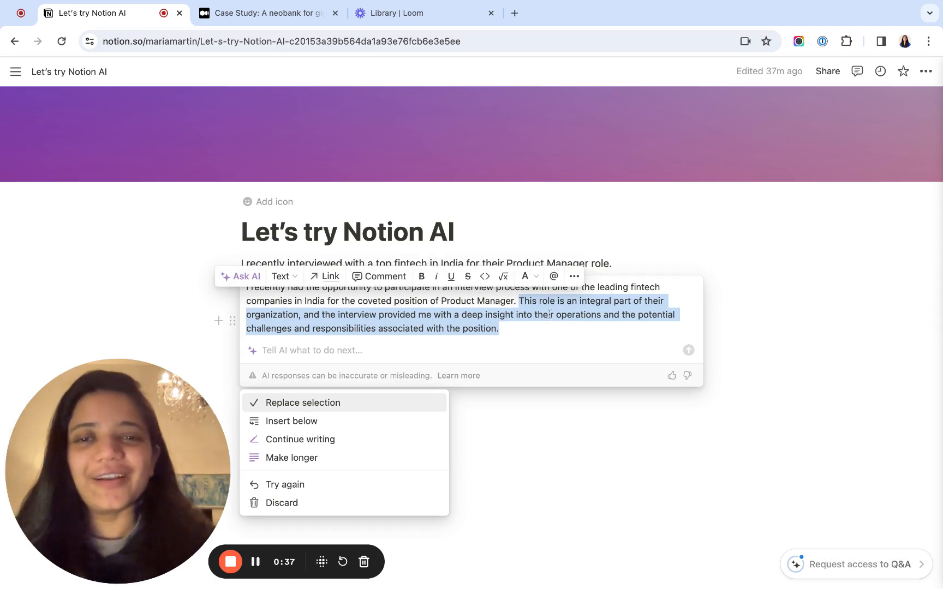
click(520, 302)
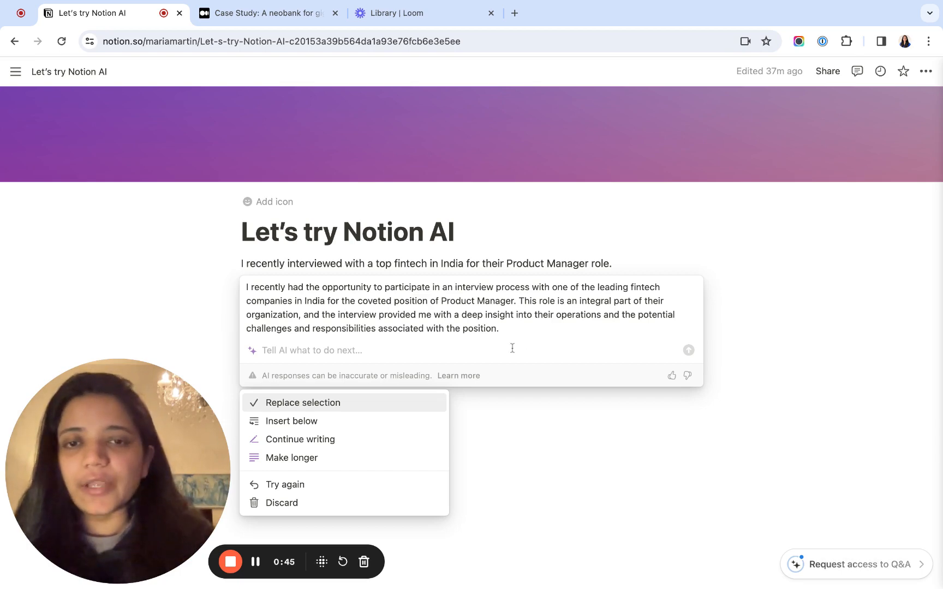
click(543, 437)
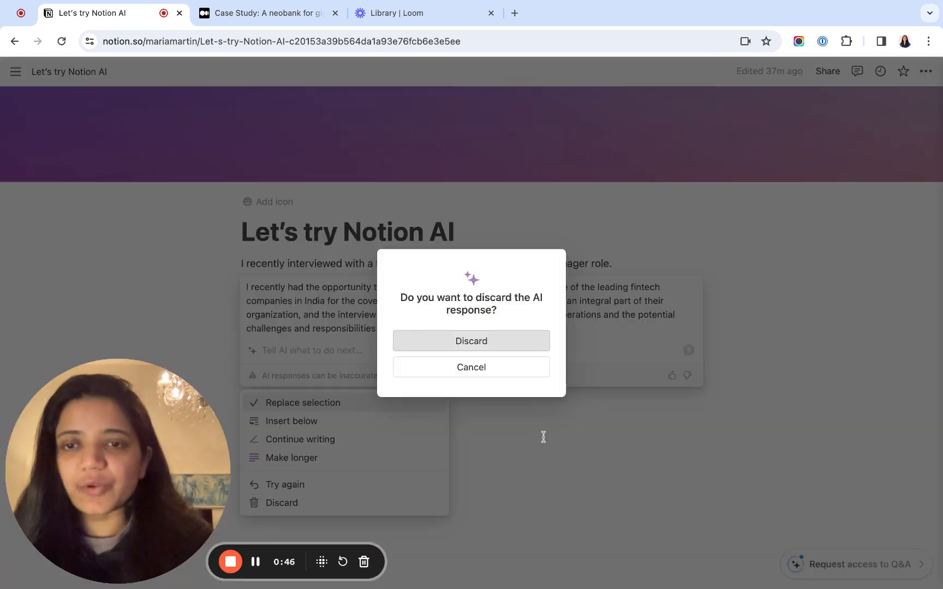
click(494, 368)
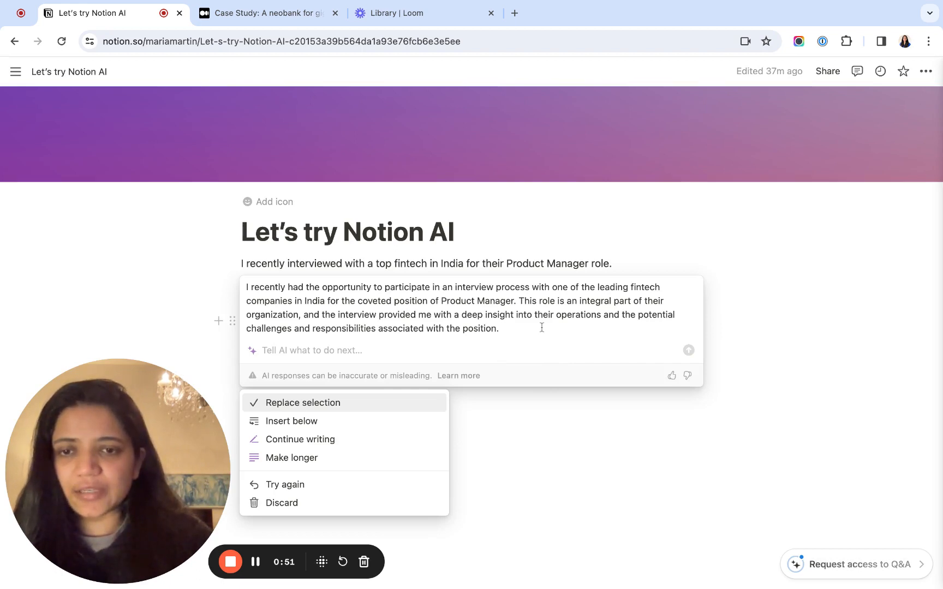
- Have AI continue writing the response, keep it when asked about discarding, stop the generation and insert the text below the first block
click(353, 441)
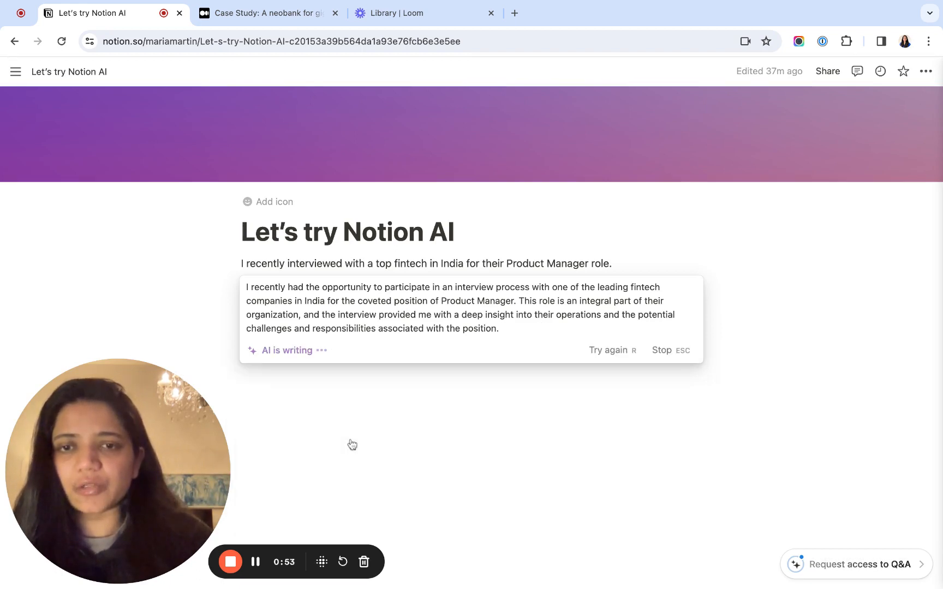
click(604, 410)
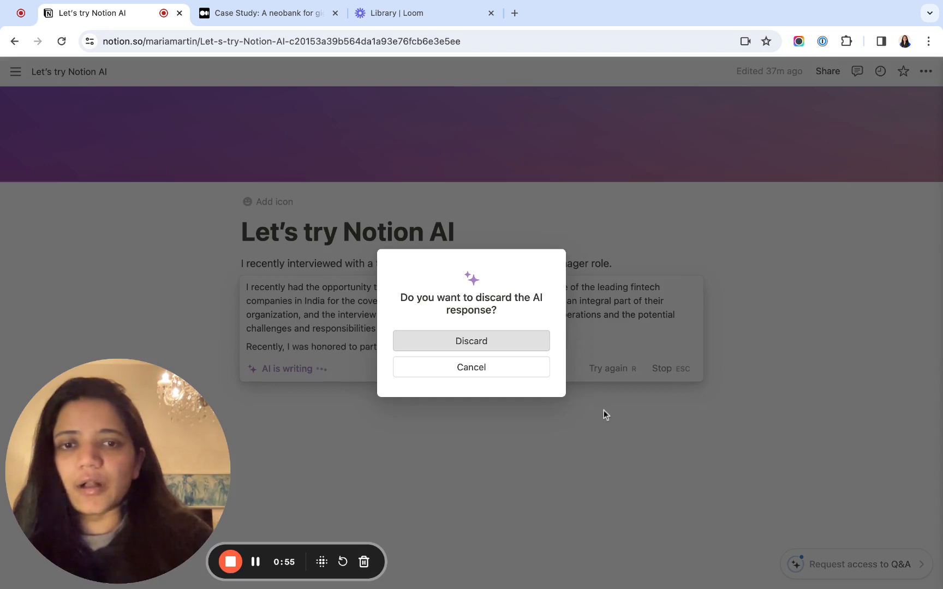
click(479, 374)
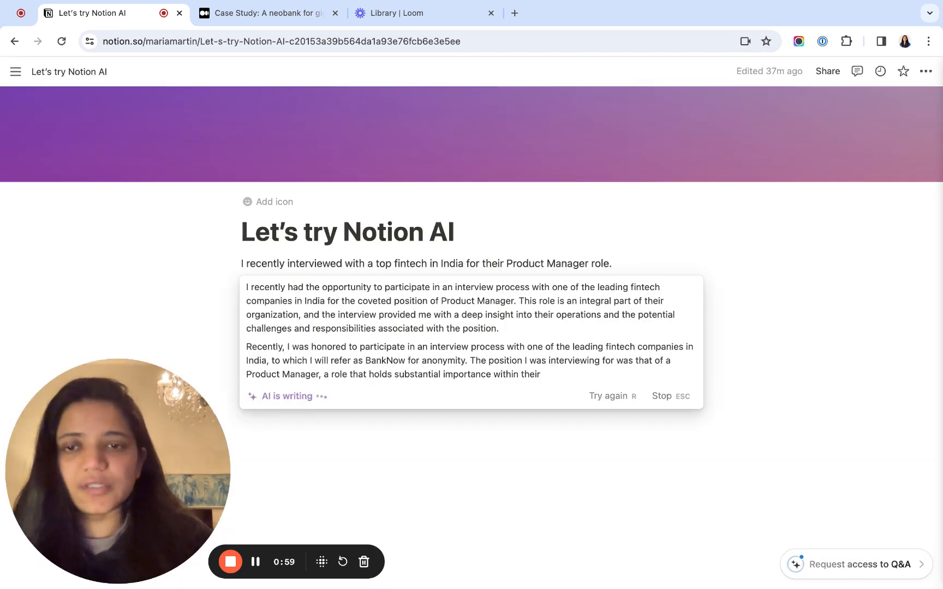
scroll(472, 328, down, 4)
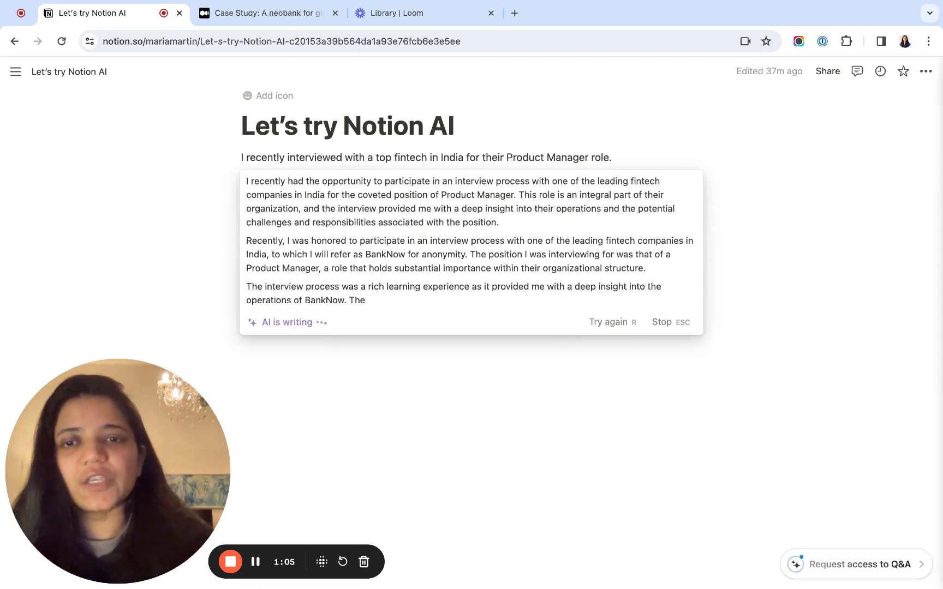
click(659, 335)
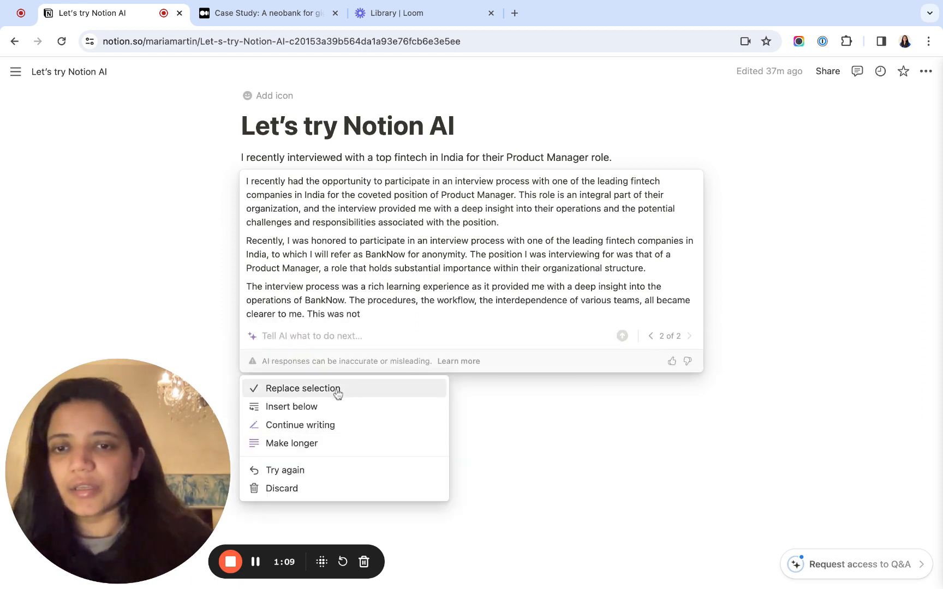
click(311, 409)
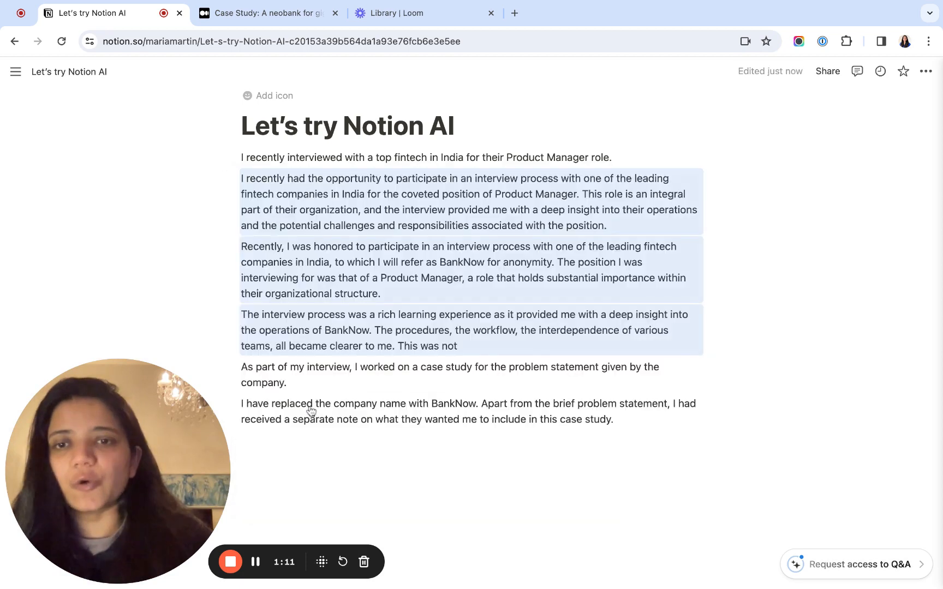
- Color the inserted paragraph beginning "I recently had the opportunity" green
click(260, 180)
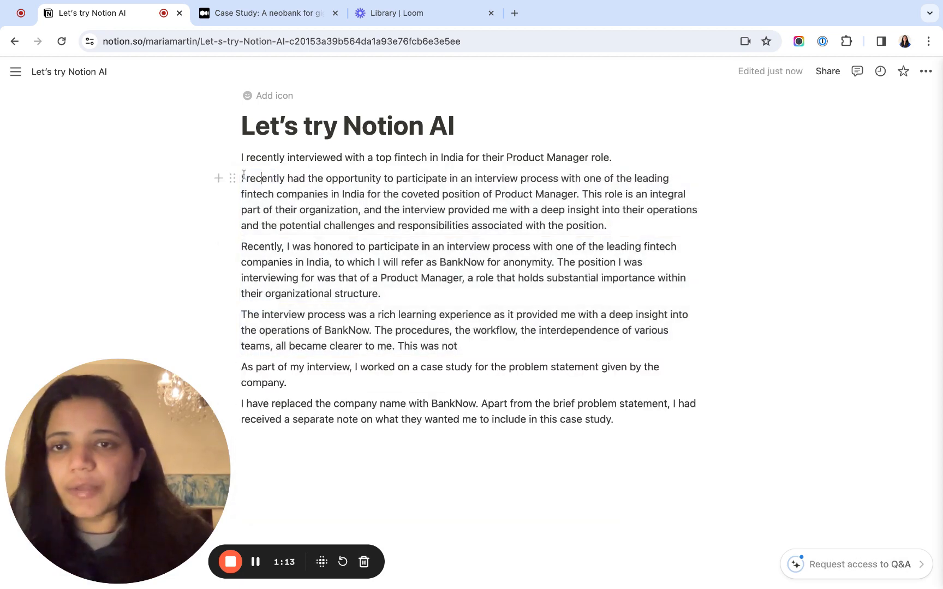
key(Escape)
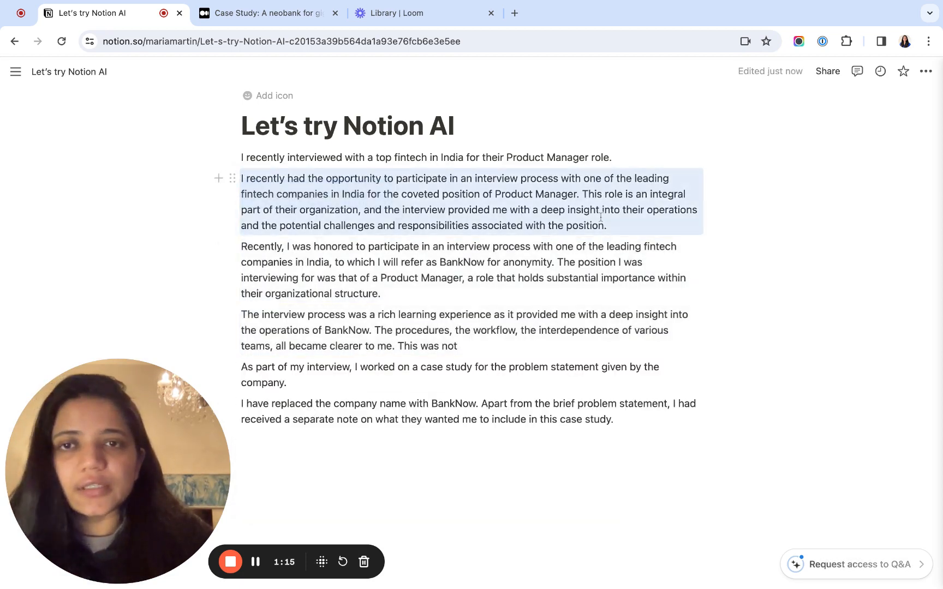
click(232, 178)
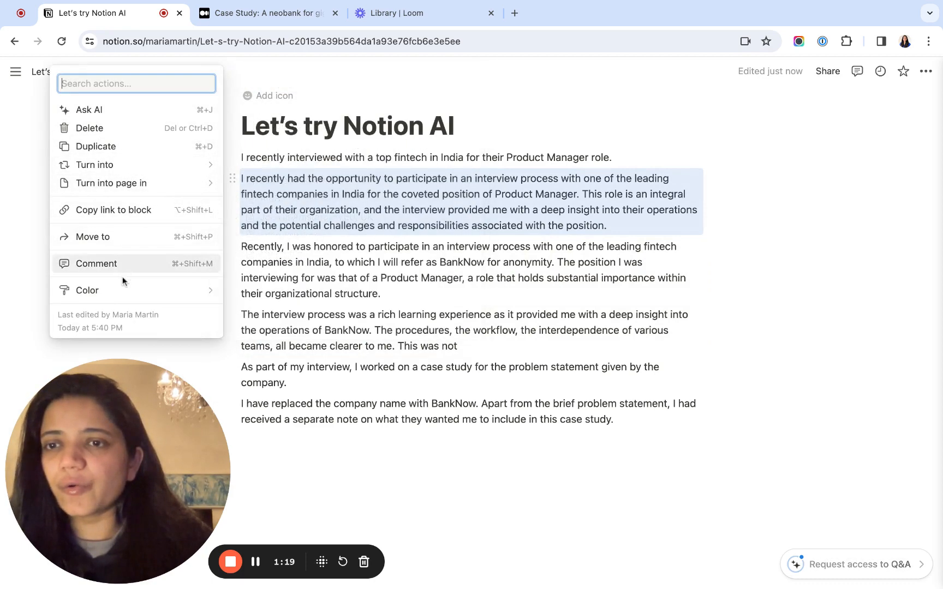
mouse_move(121, 294)
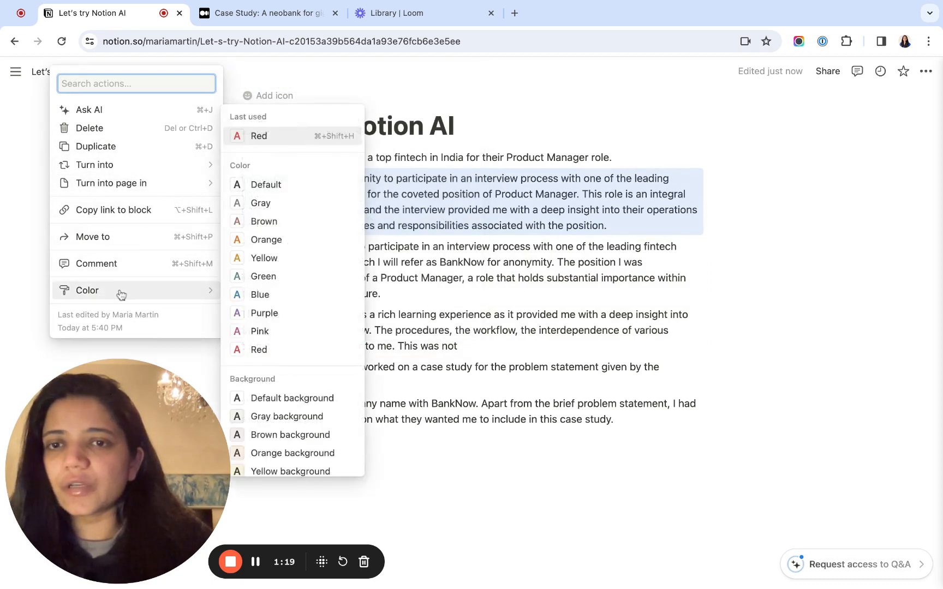
click(263, 276)
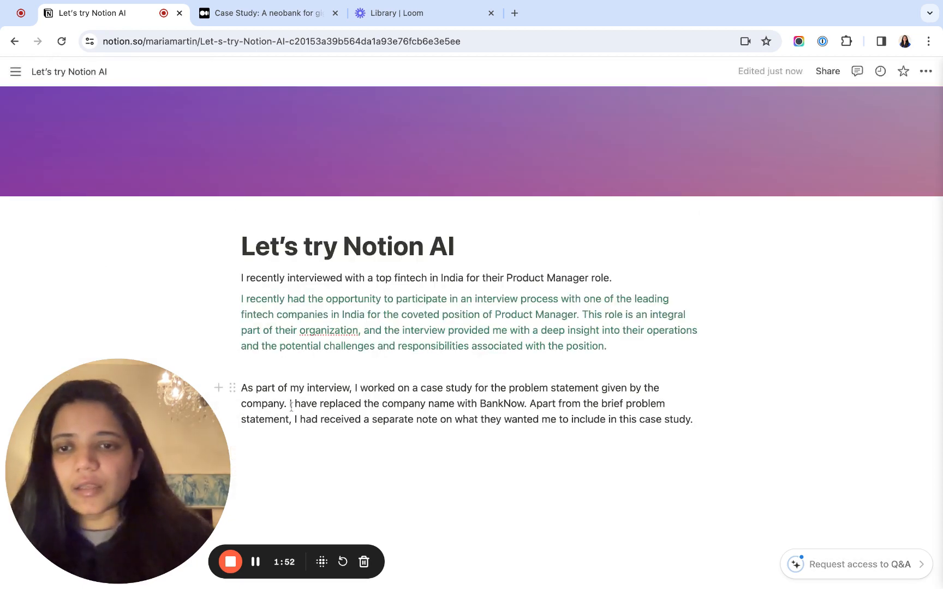
- Split the case study paragraph before "I have replaced the company name", leaving two empty lines between the two parts
key(Return)
key(Return)
key(Return)
key(Up)
key(Up)
key(Up)
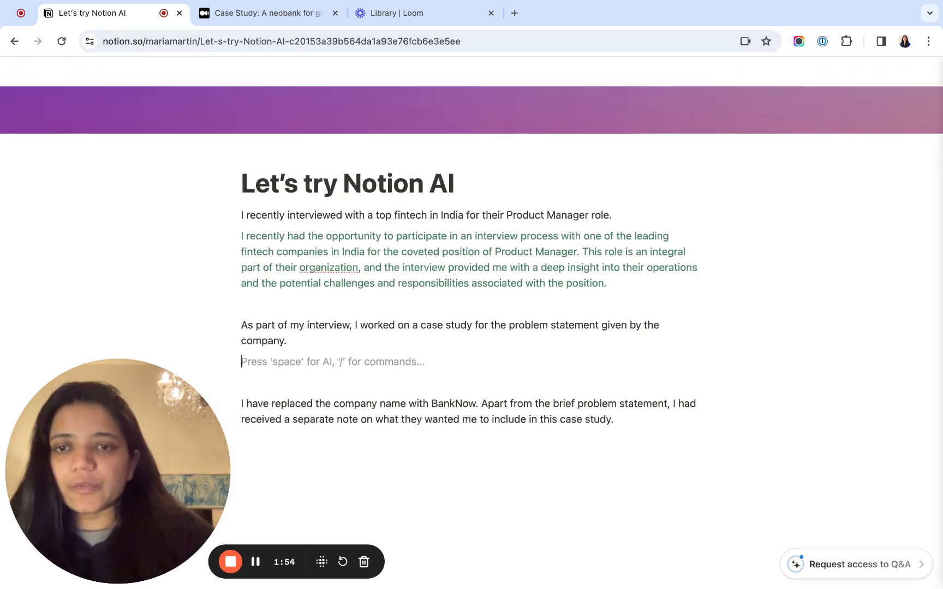
key(Left)
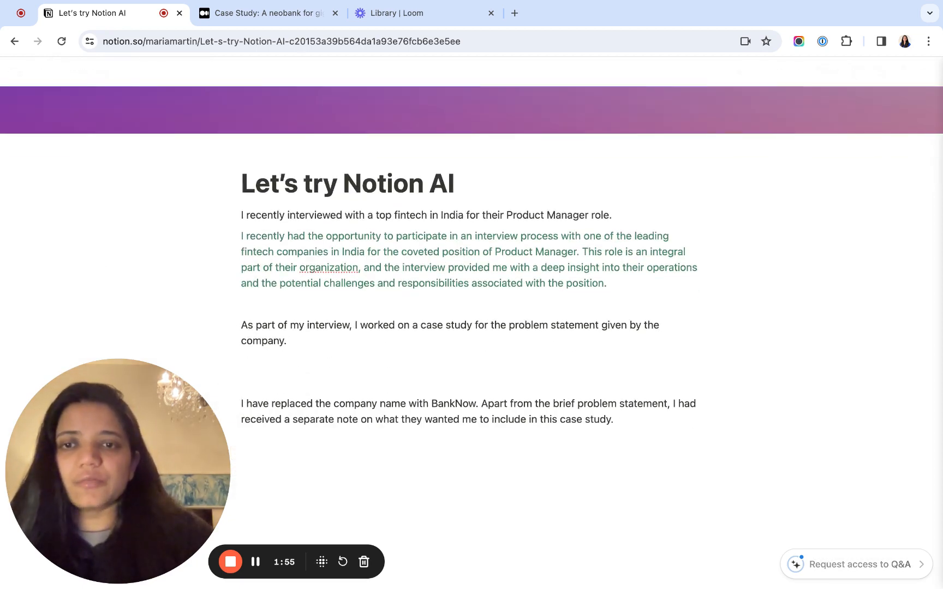
click(308, 358)
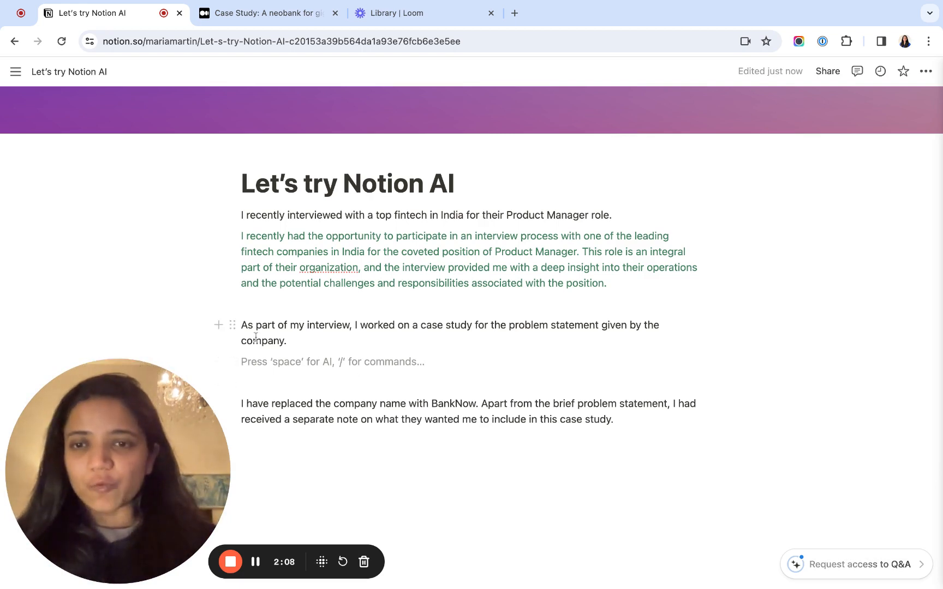
- Have AI change the tone of the "As part of my interview" block to Professional, and discard the response
click(235, 325)
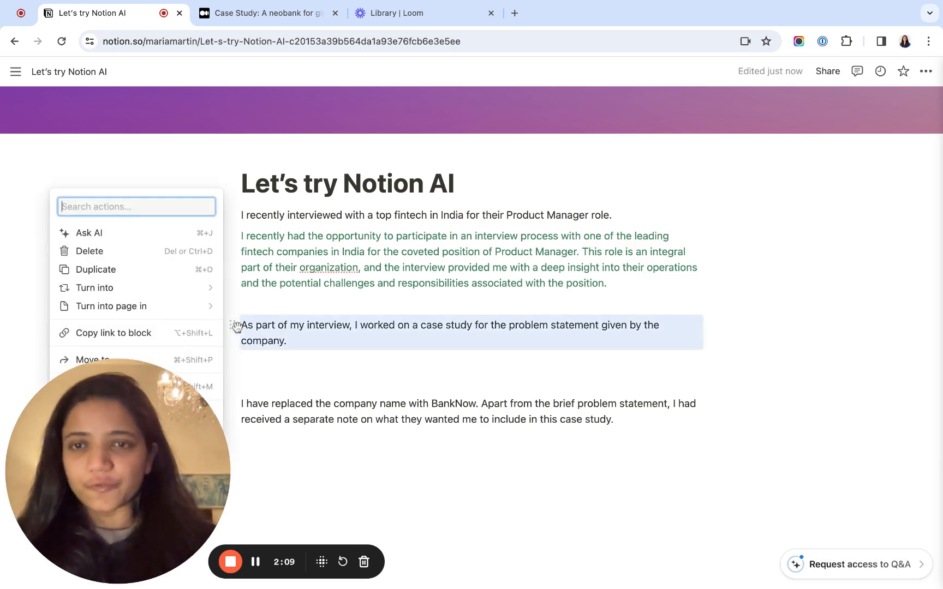
click(116, 234)
scroll(427, 388, down, 2)
mouse_move(428, 388)
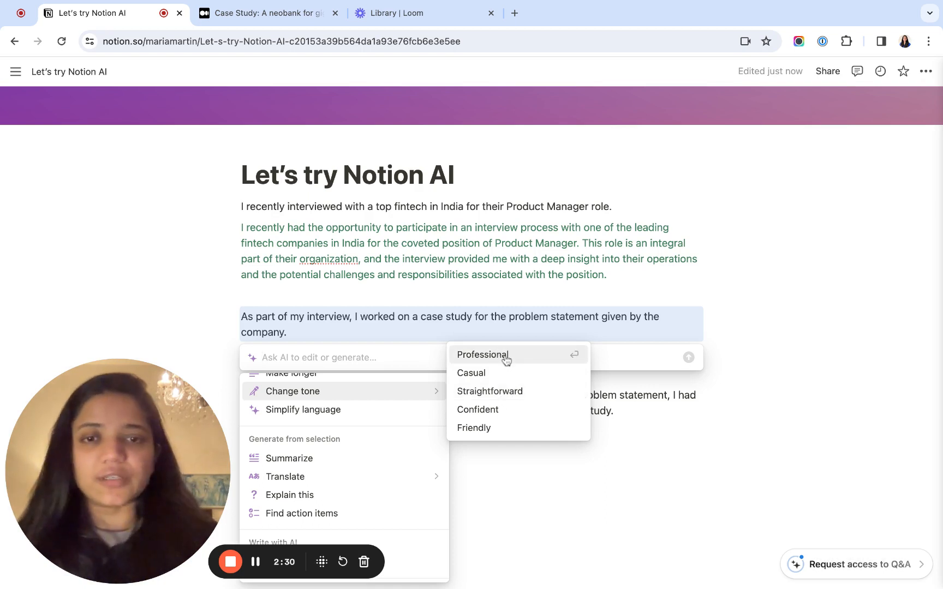
click(507, 360)
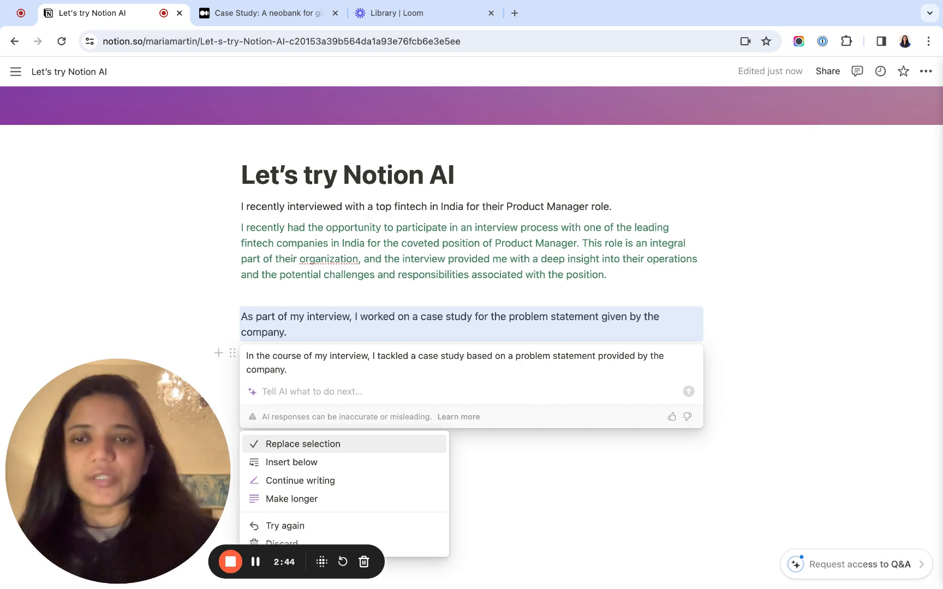
click(448, 378)
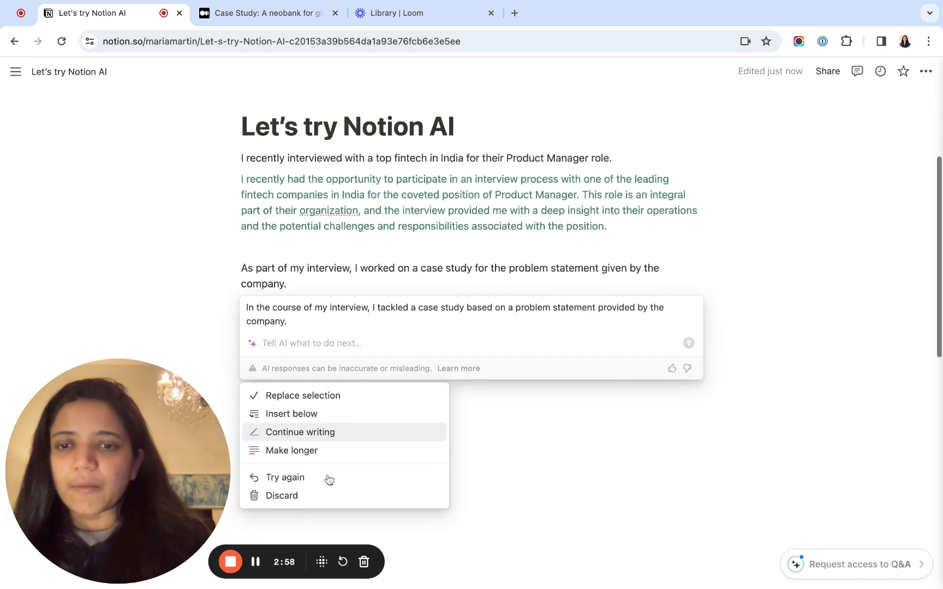
click(275, 500)
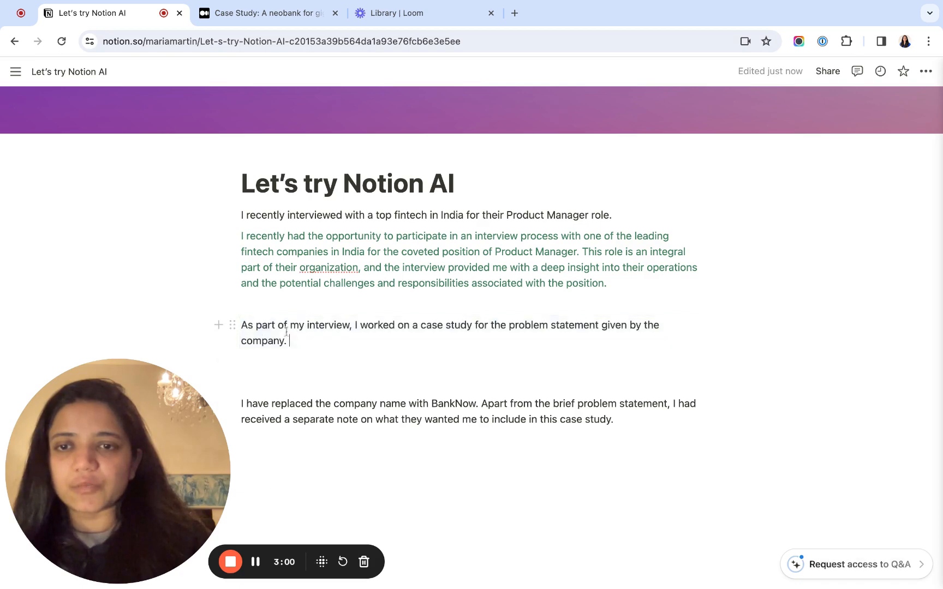
- Have AI improve the writing of the "As part of my interview" block and highlight the response from "I worked on a case study" onward
click(231, 326)
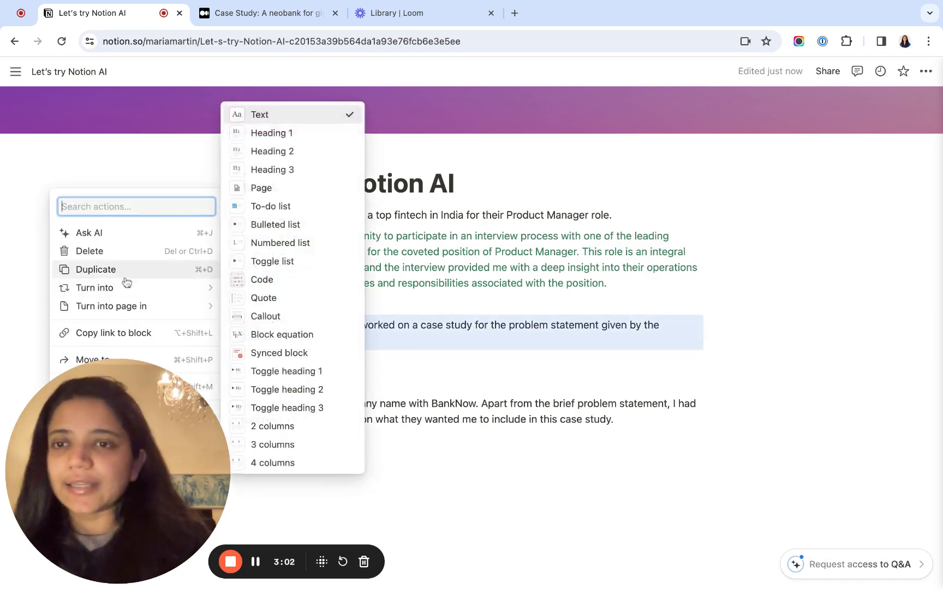
click(112, 235)
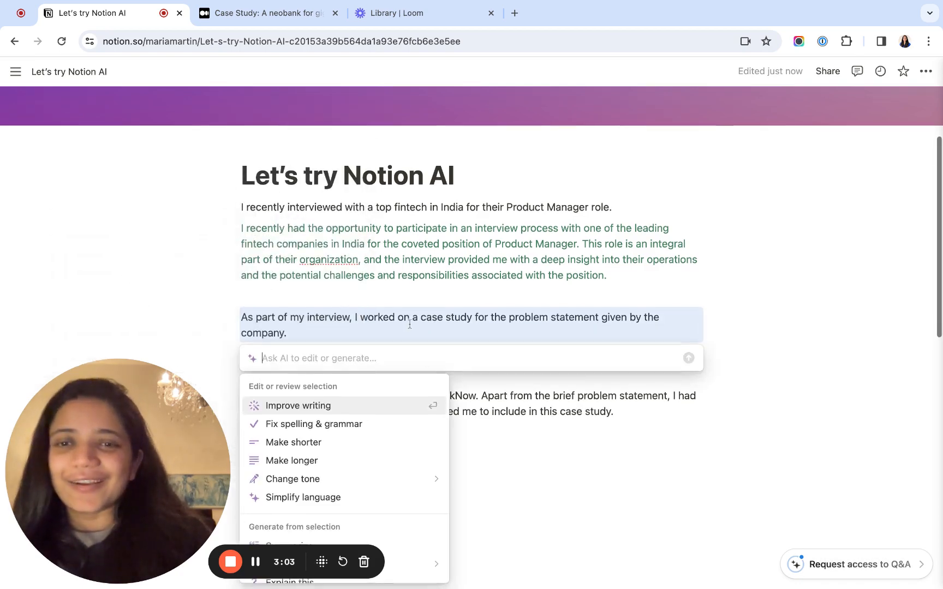
click(372, 412)
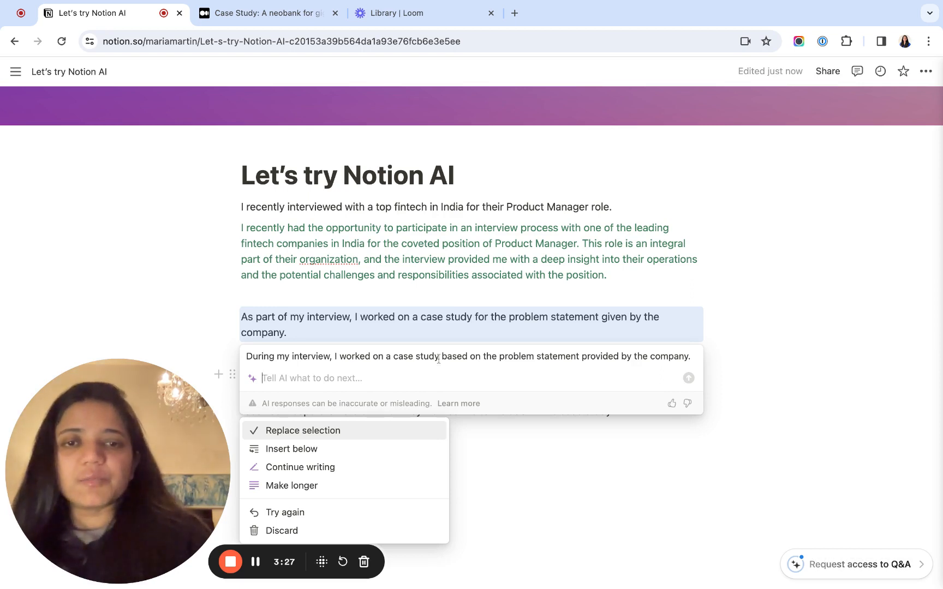
drag(335, 358, 692, 358)
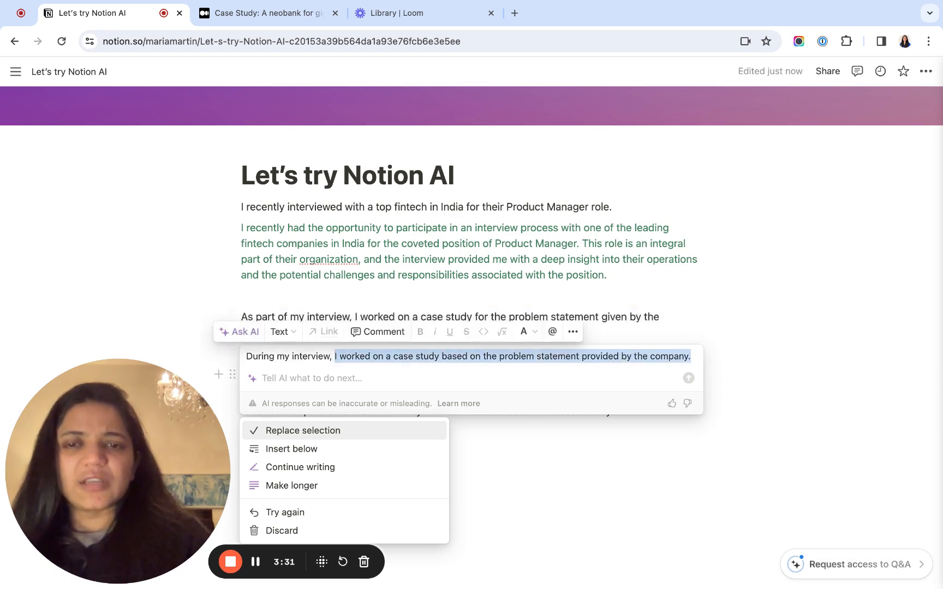
click(691, 357)
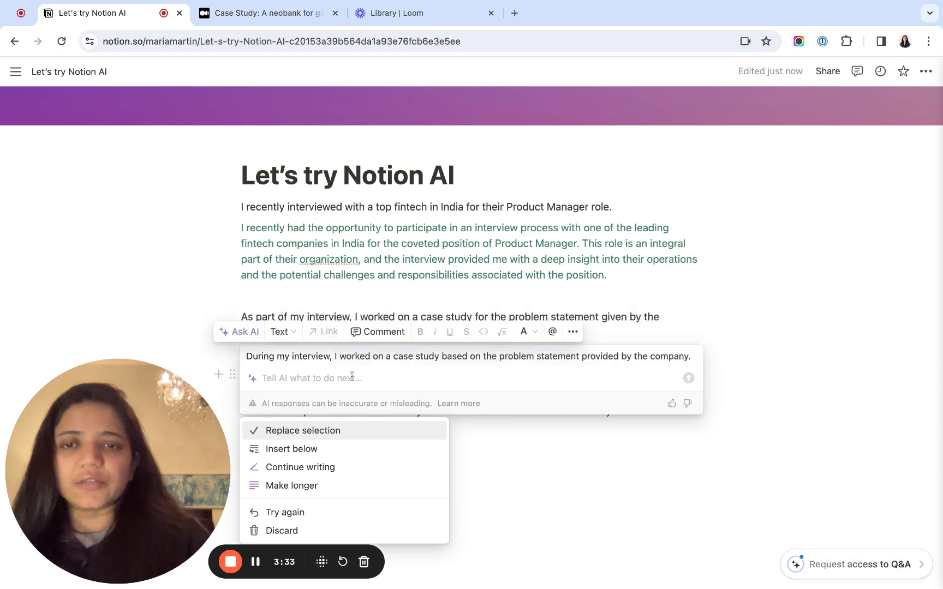
click(333, 360)
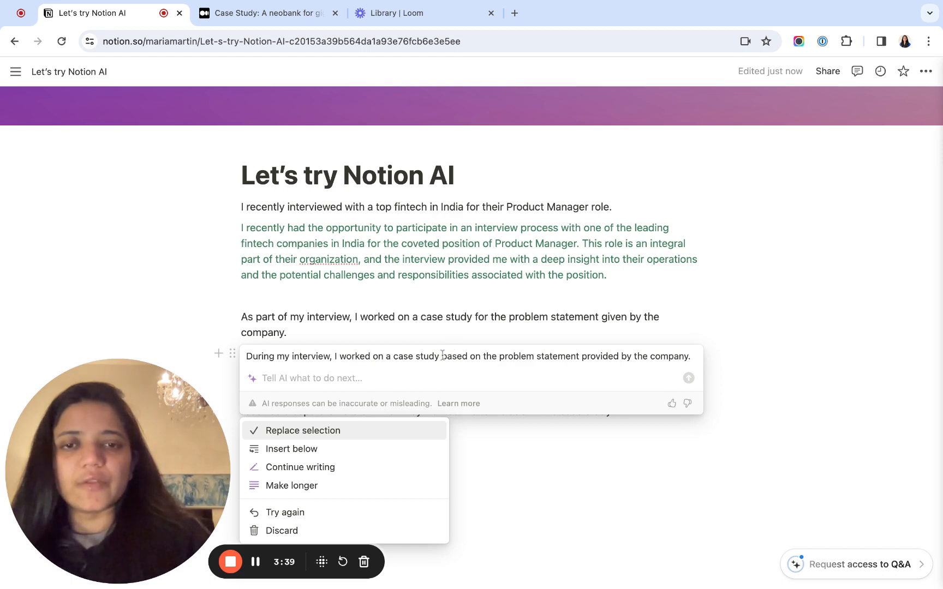
- Color the words "based on the" green in the AI response
drag(485, 356, 442, 356)
key(shift+Right)
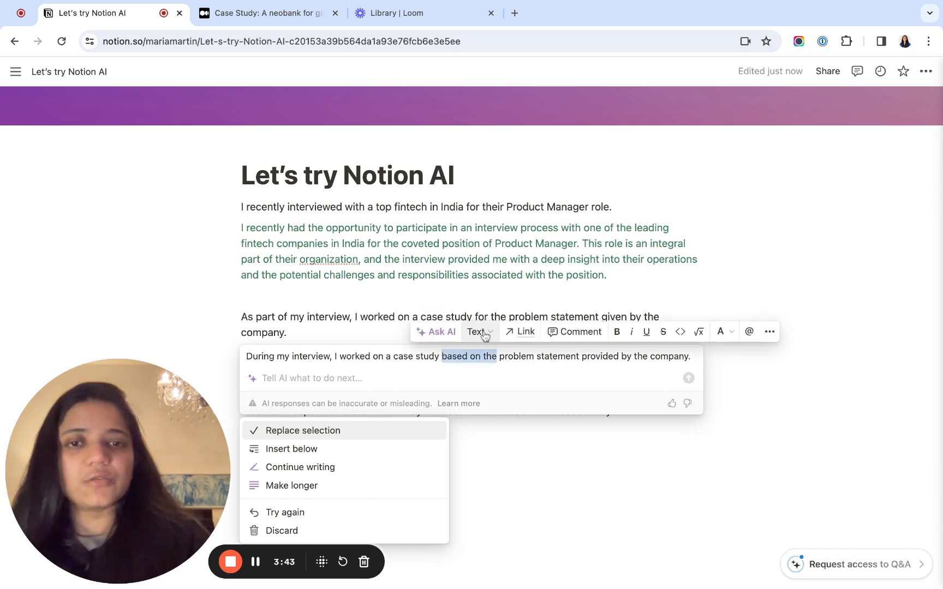
click(726, 331)
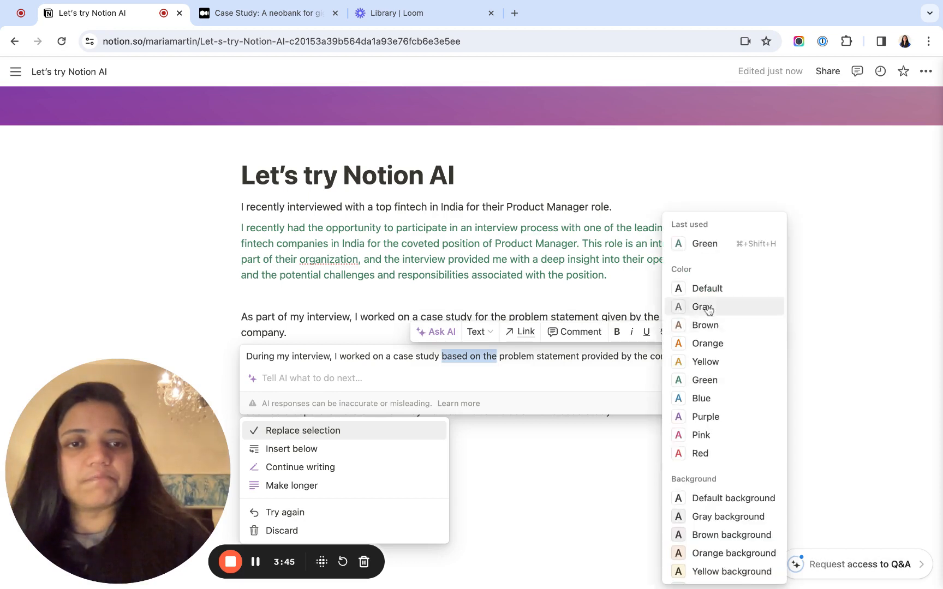
click(704, 380)
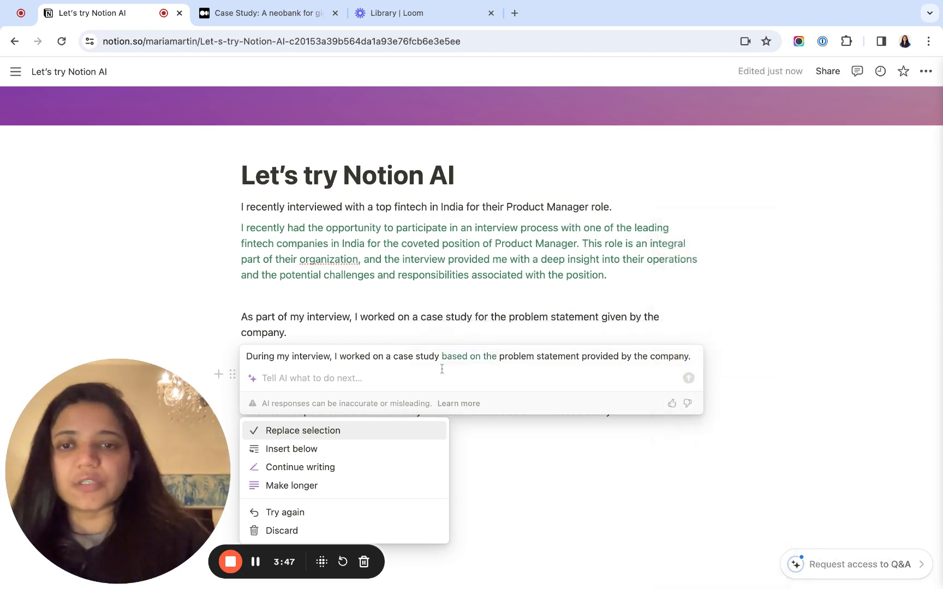
- Try to color the words "During my interview," red in the AI response
drag(332, 357, 246, 357)
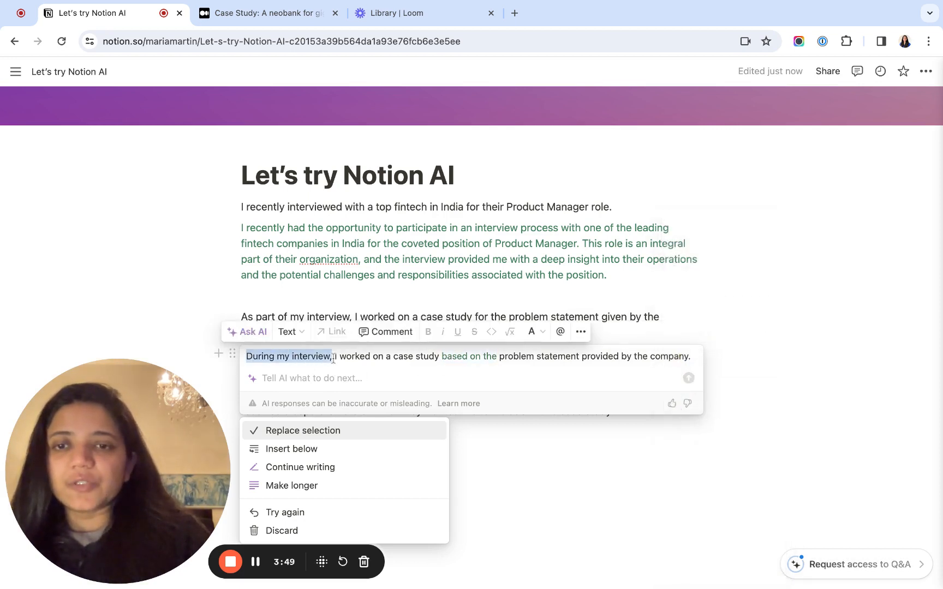
click(526, 332)
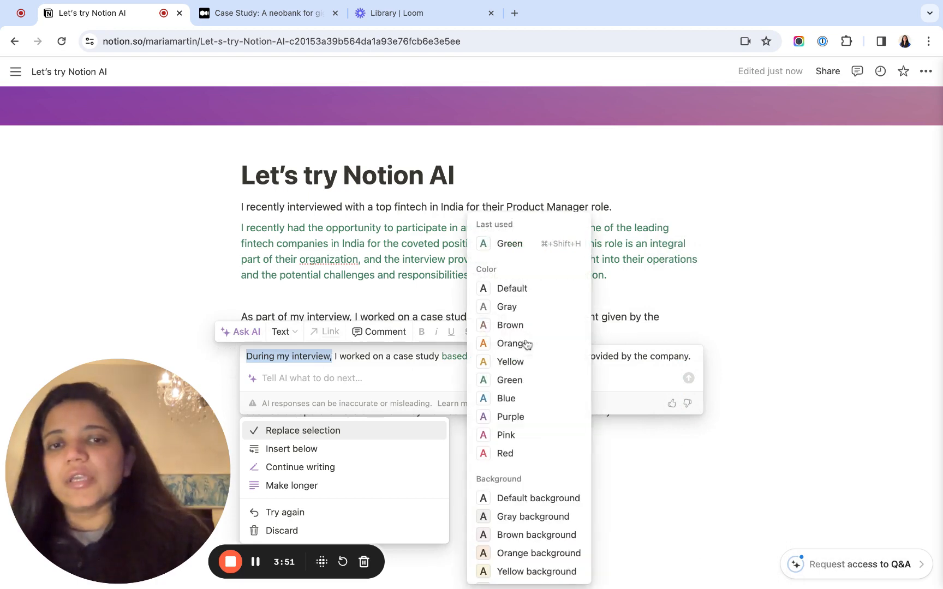
click(506, 454)
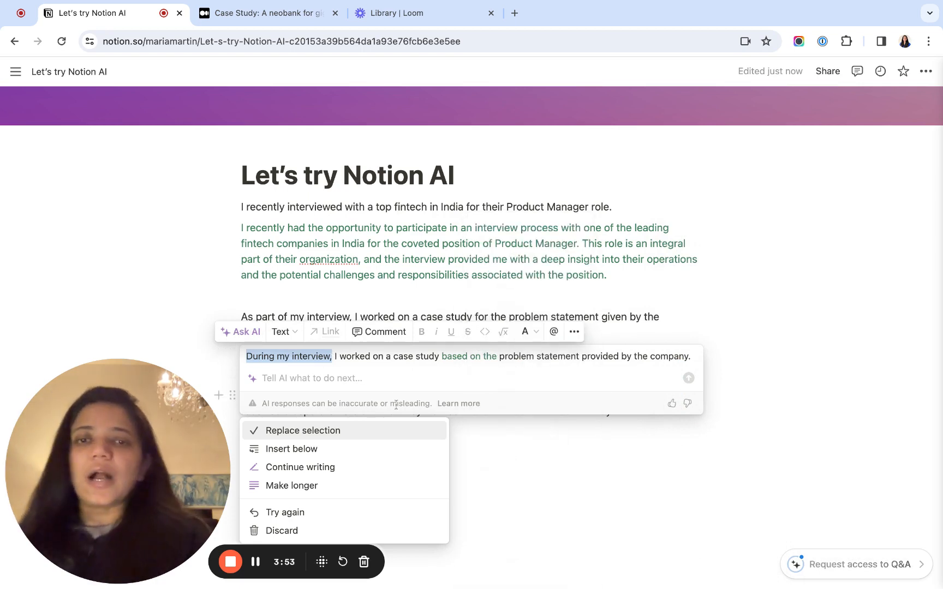
click(397, 373)
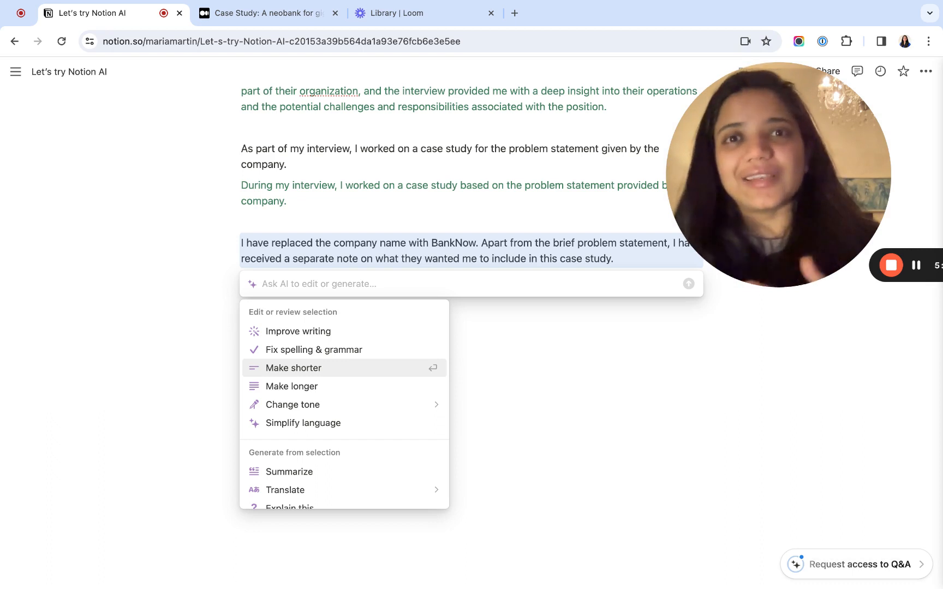
- Have AI make the block beginning "I have replaced the company name" shorter, and keep the response instead of discarding it
key(Return)
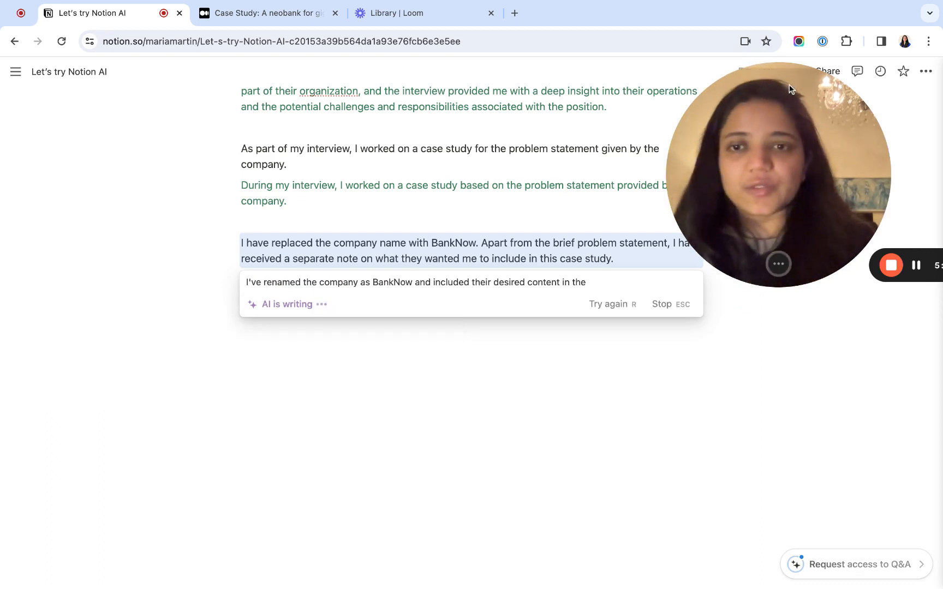
key(Escape)
drag(787, 89, 126, 385)
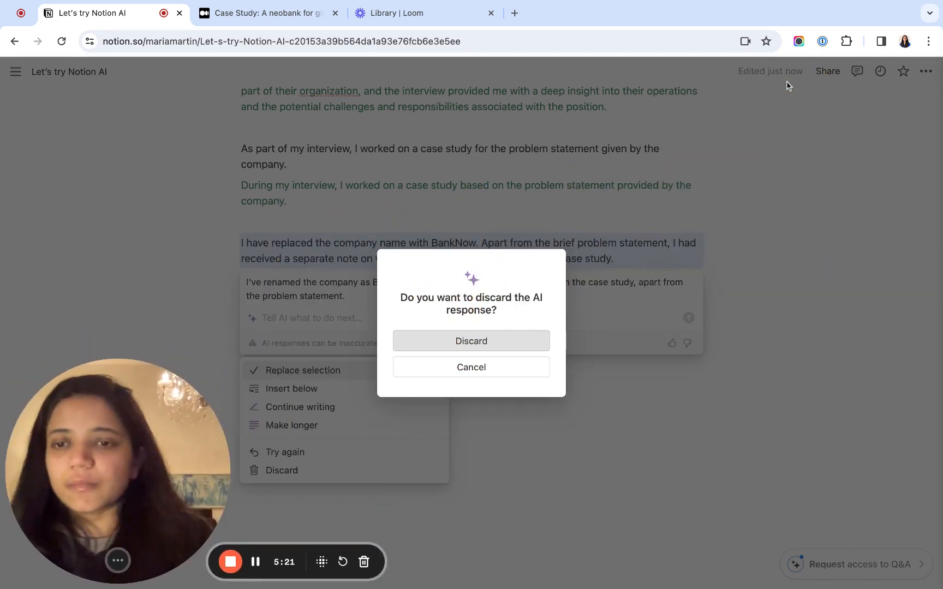
click(512, 368)
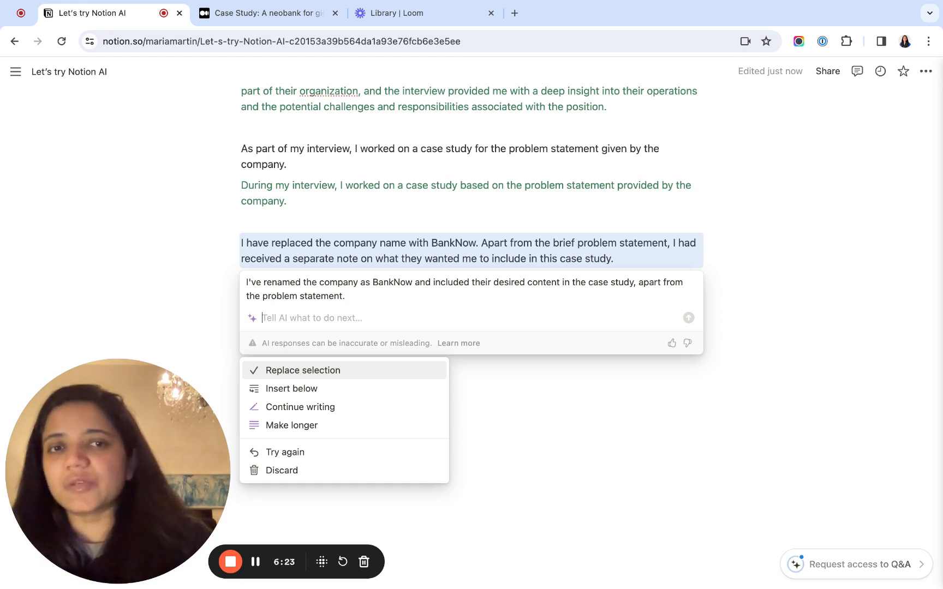
- Try to color the whole shortened AI response about BankNow green
triple_click(355, 296)
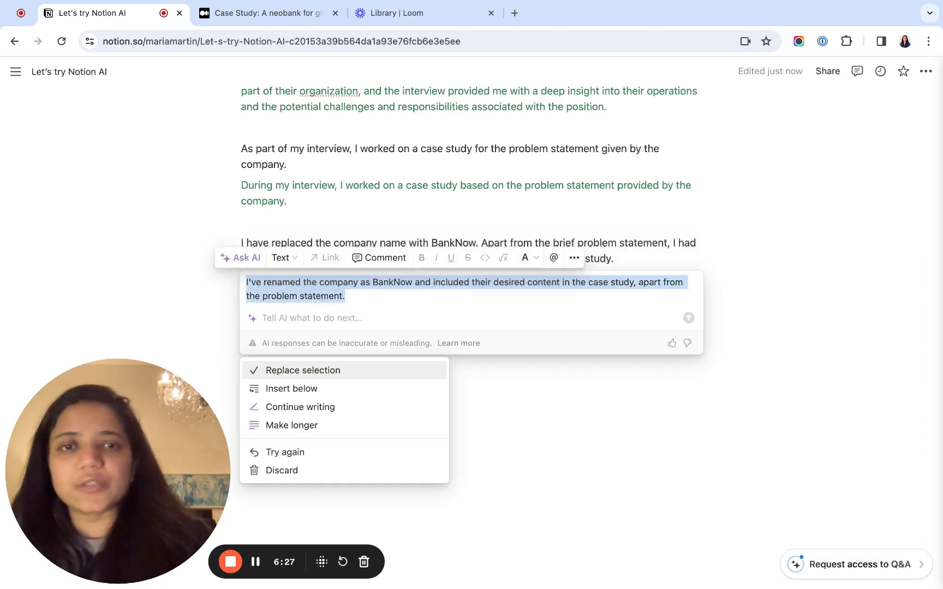
click(526, 257)
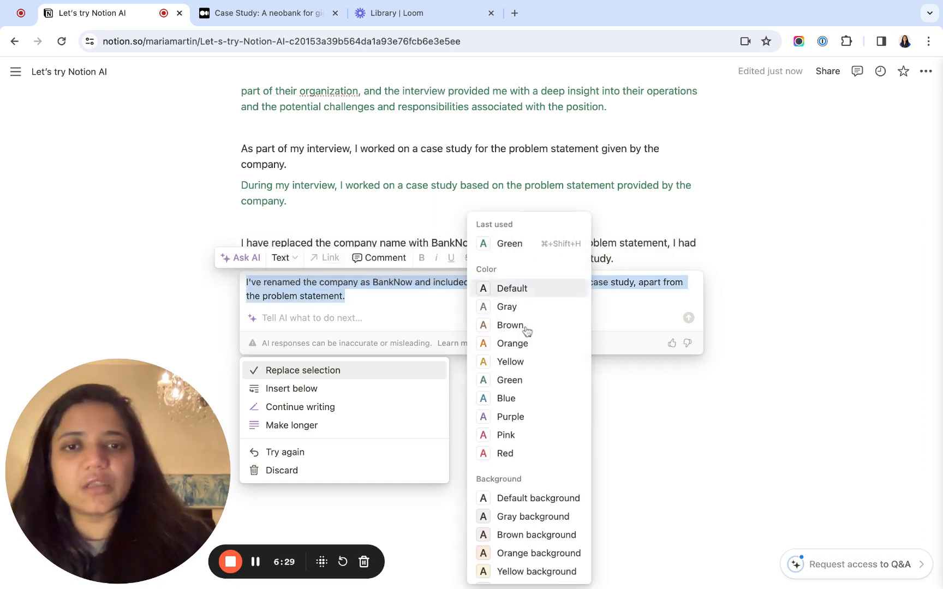
click(511, 380)
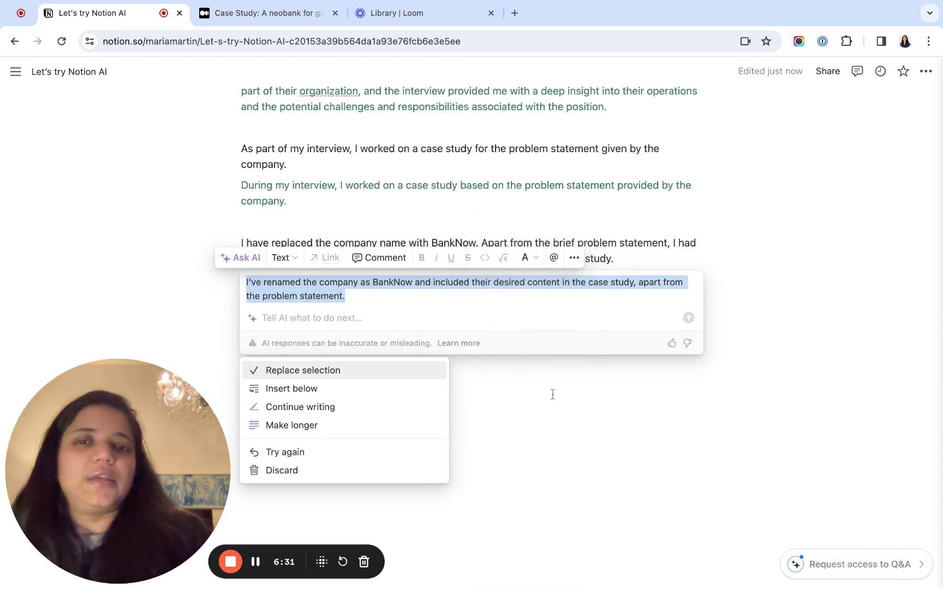
click(551, 391)
click(493, 364)
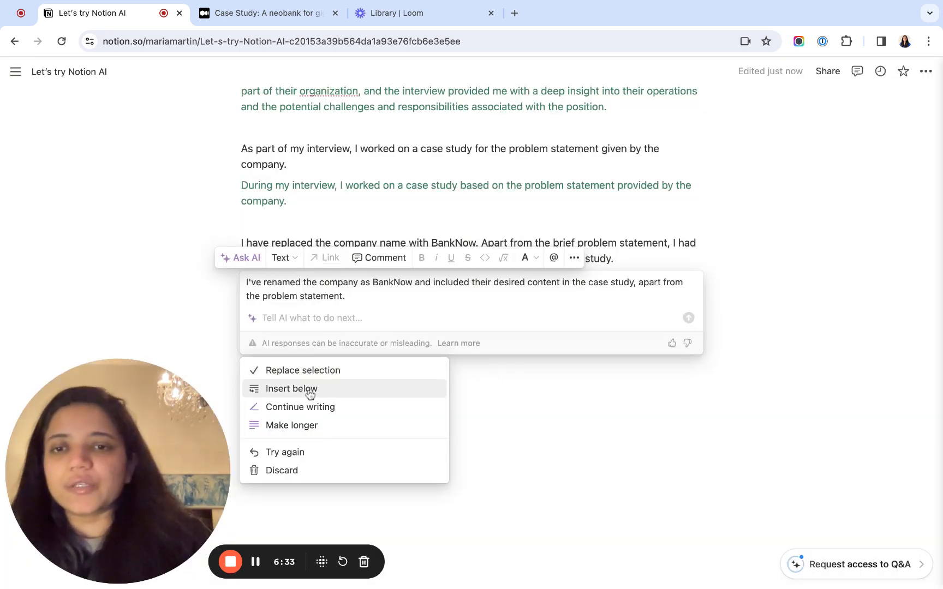
- Insert the shortened response below the "I have replaced the company name" block and have AI make that original block shorter again
click(370, 390)
click(232, 368)
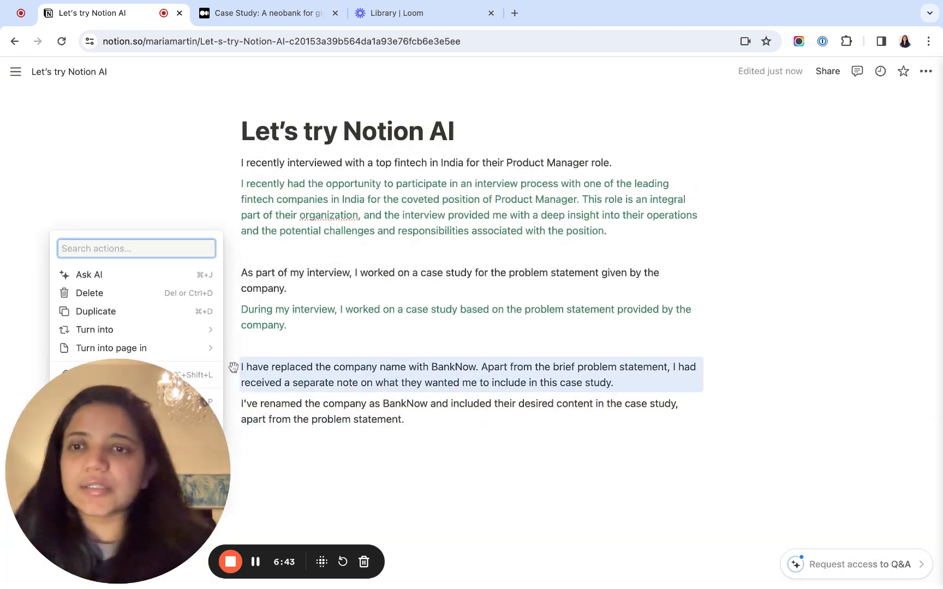
click(98, 275)
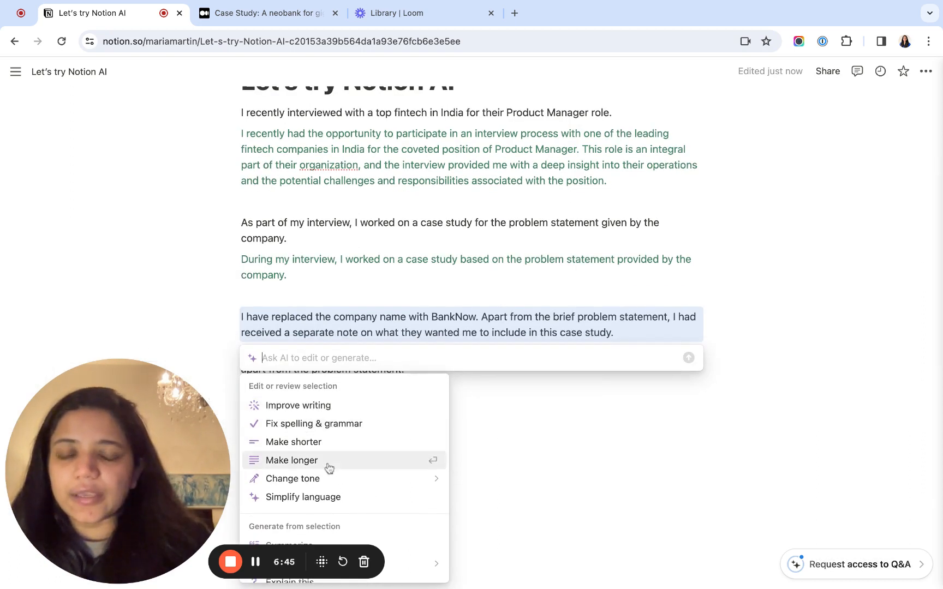
scroll(326, 467, down, 3)
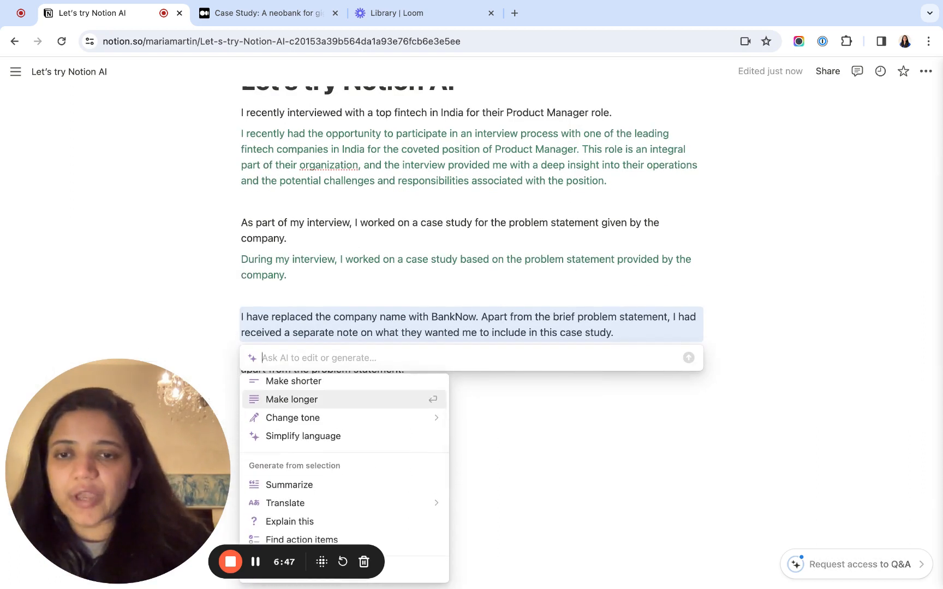
scroll(303, 433, up, 2)
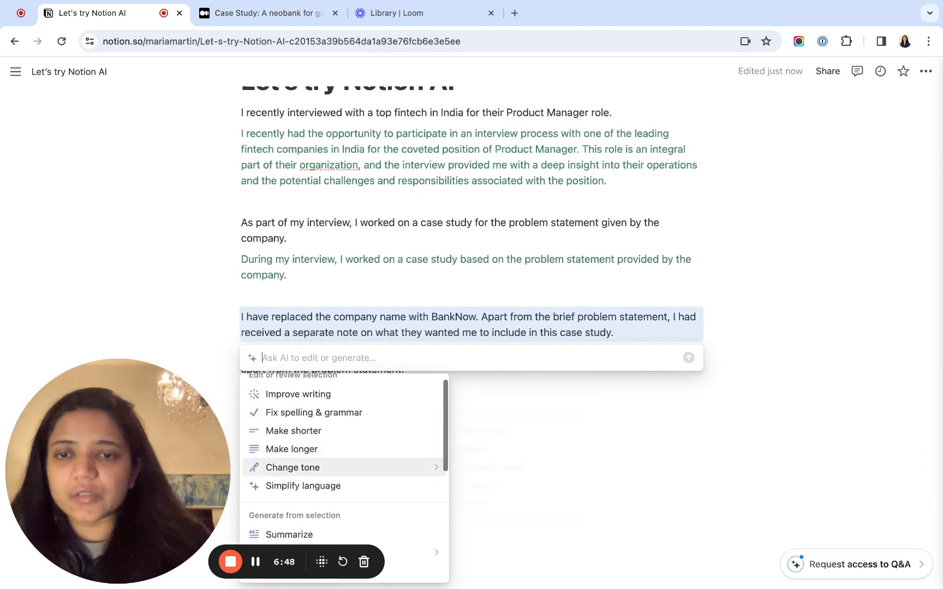
click(303, 431)
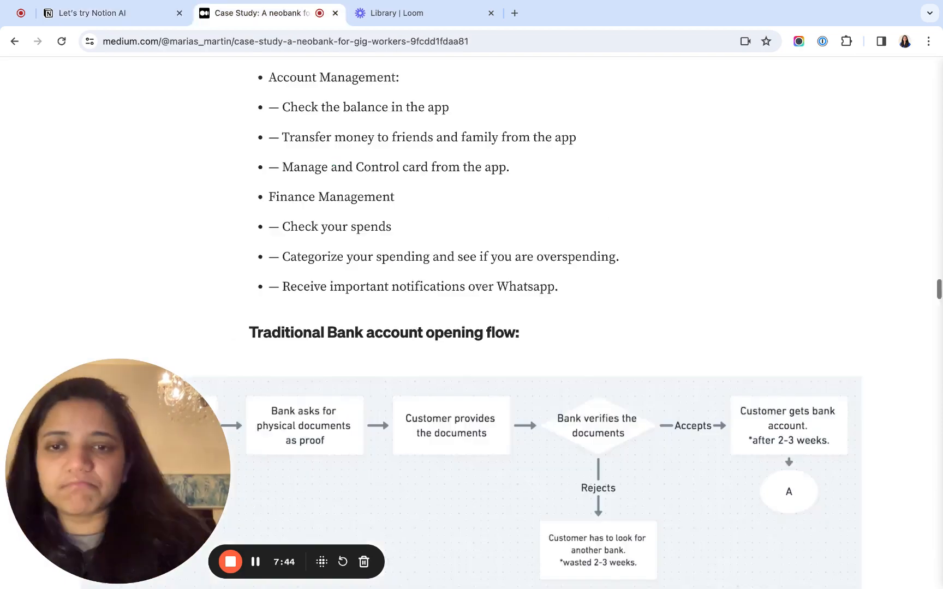
- Copy the text and three bullets under "Go to Market Strategy" from the Medium case study and paste them below the Notion page title
scroll(472, 322, down, 10)
scroll(472, 322, down, 15)
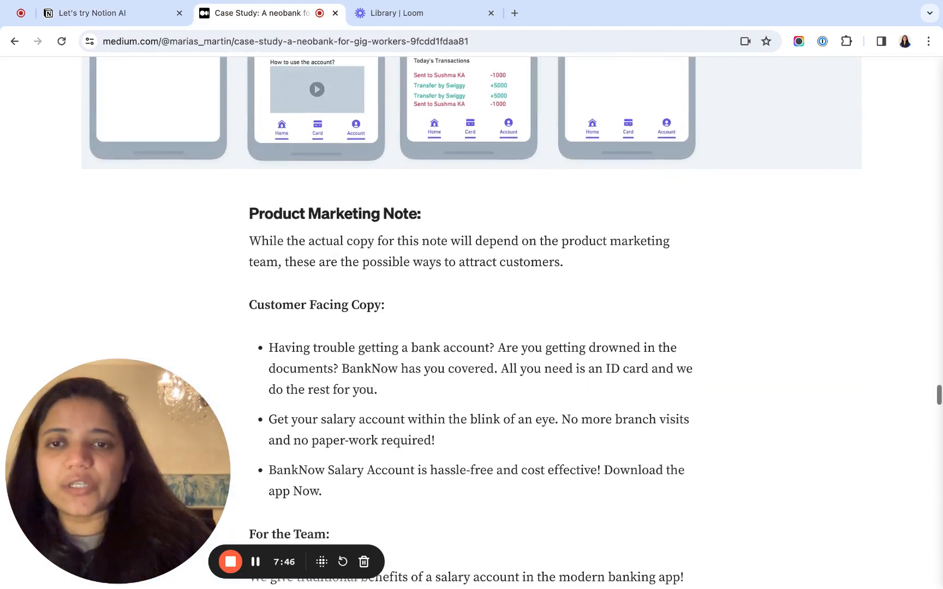
scroll(472, 322, down, 10)
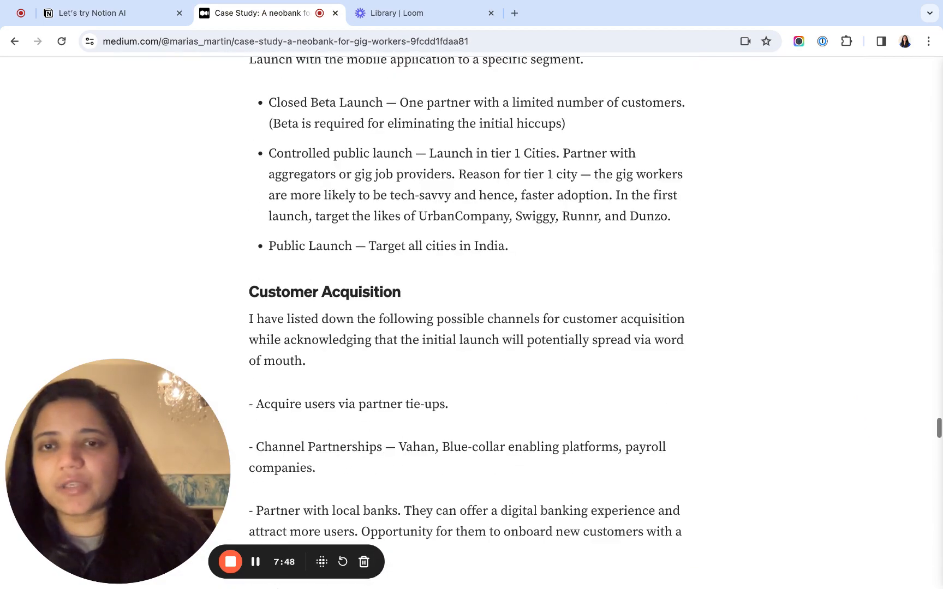
scroll(472, 322, down, 5)
scroll(471, 322, down, 20)
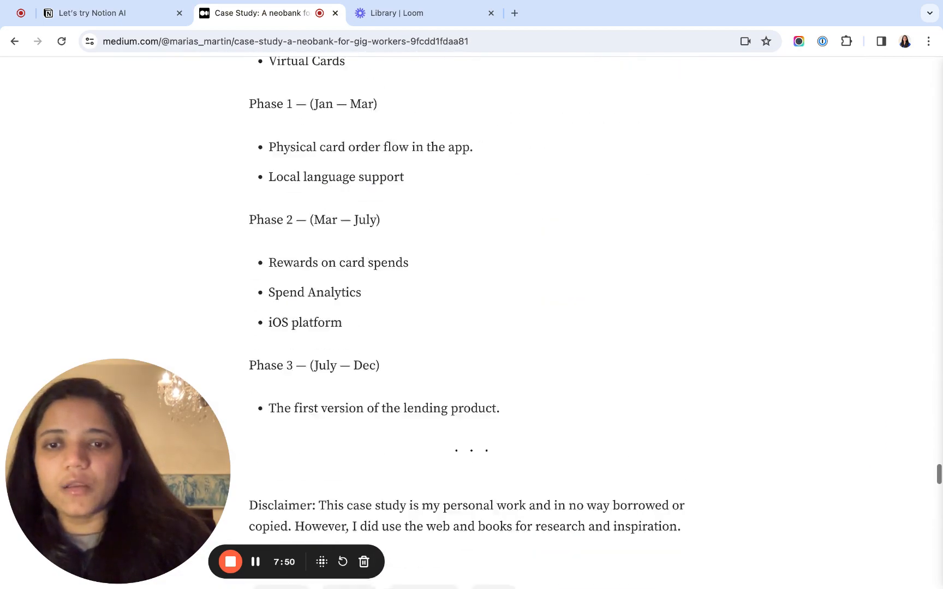
scroll(472, 322, up, 20)
scroll(471, 342, up, 3)
scroll(472, 341, down, 5)
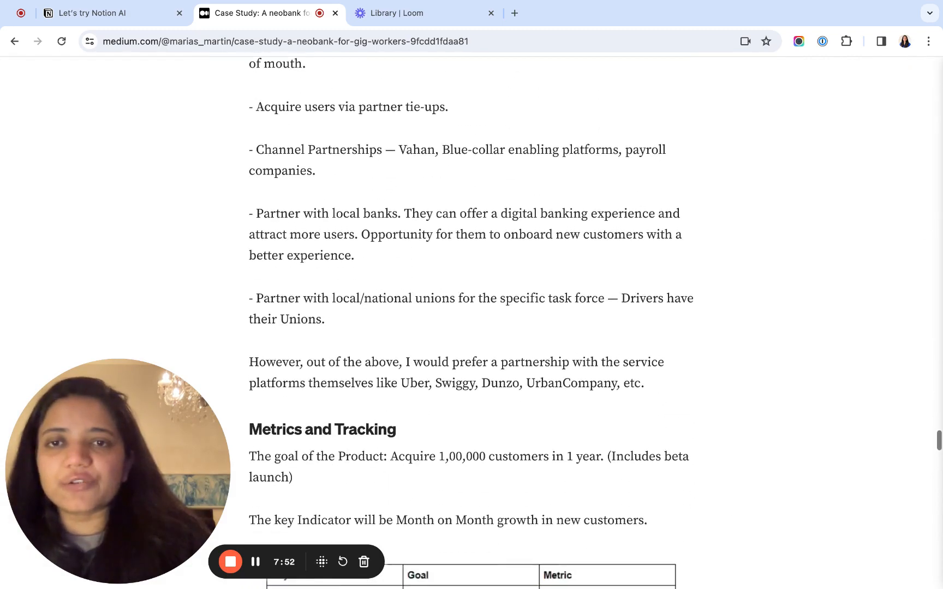
scroll(471, 341, up, 2)
scroll(472, 341, up, 5)
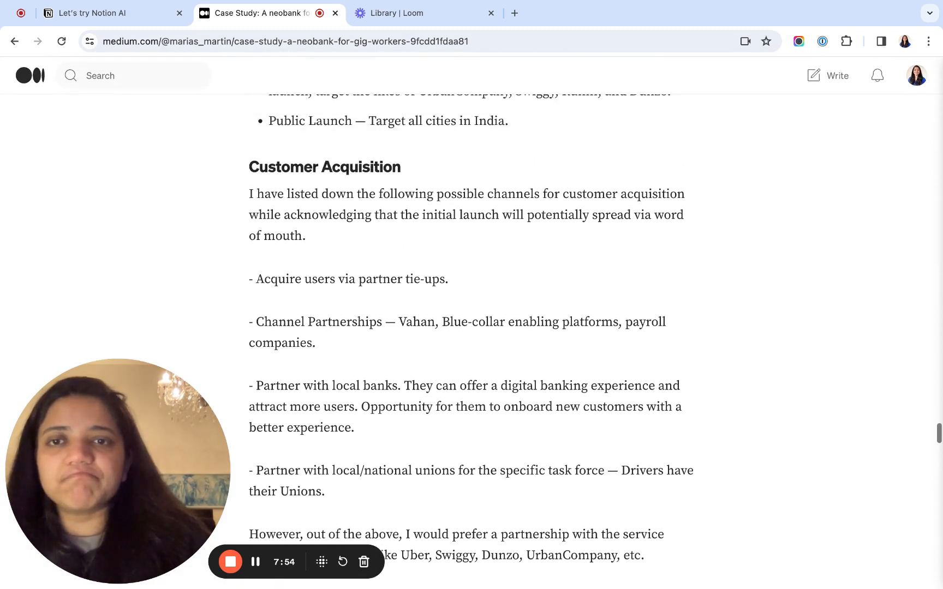
scroll(273, 199, up, 1)
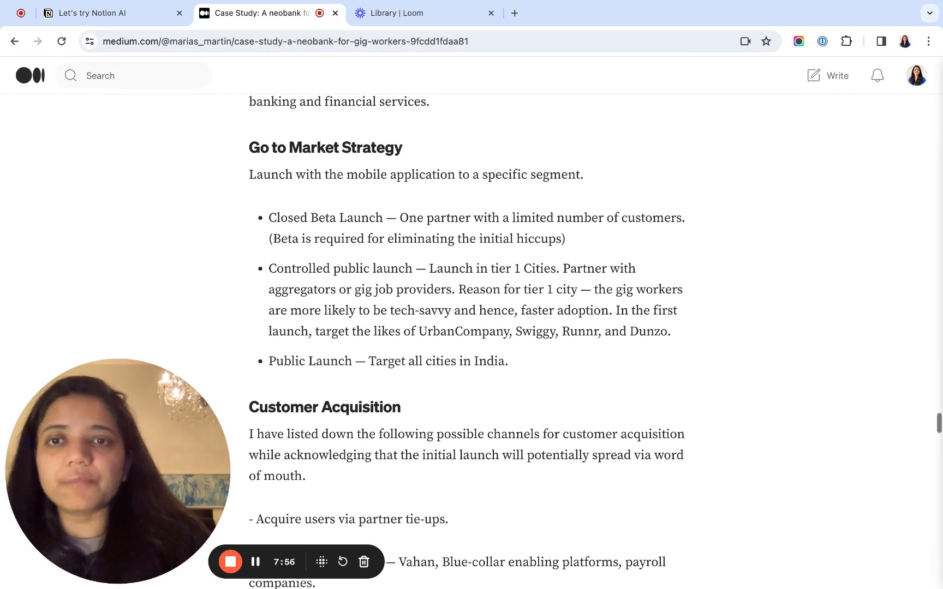
mouse_move(251, 177)
mouse_down()
mouse_move(672, 336)
mouse_move(511, 363)
mouse_up()
key(super+c)
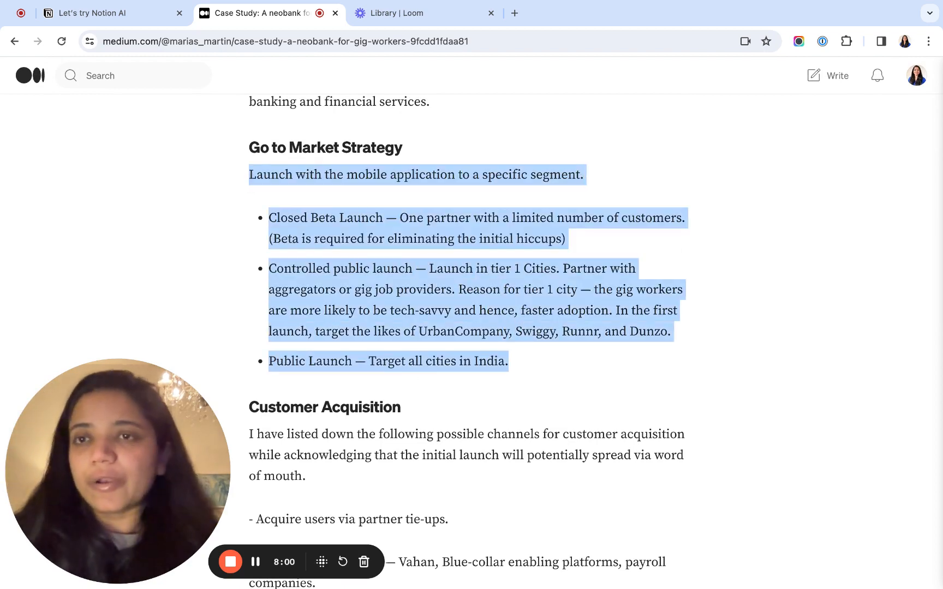
click(148, 13)
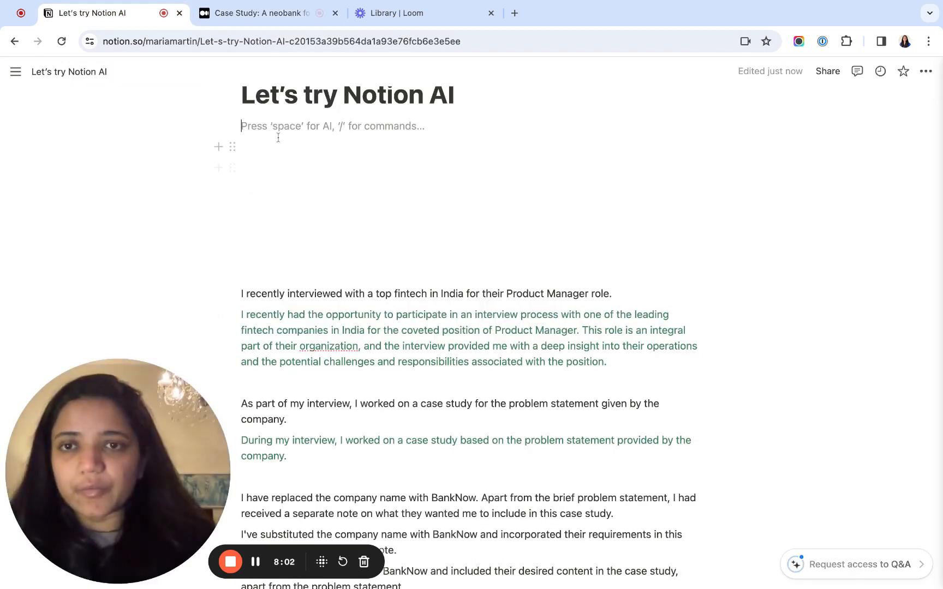
key(super+v)
- Have AI summarize the pasted launch blocks, highlight part of "launch plan" in the response, and discard the response
click(232, 126)
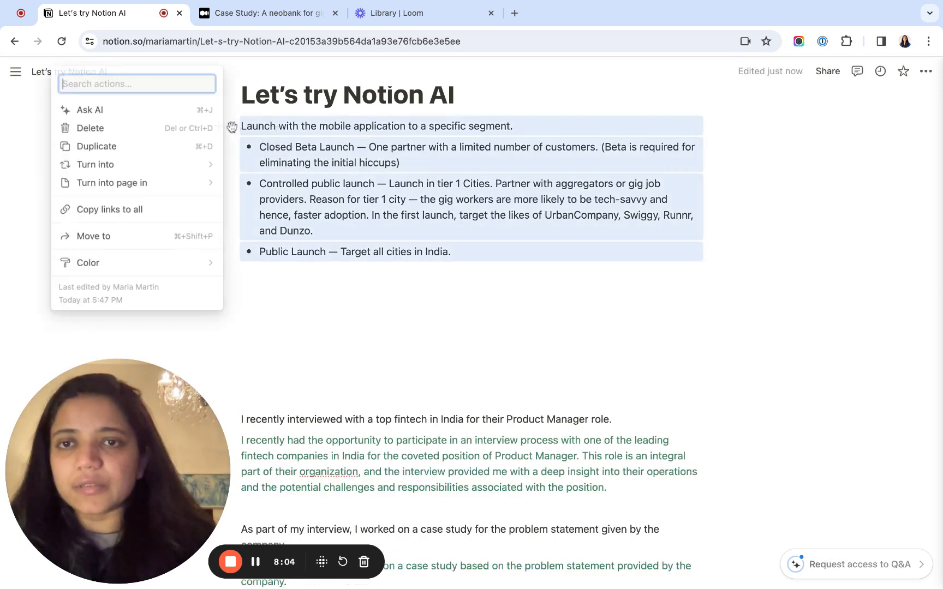
click(116, 115)
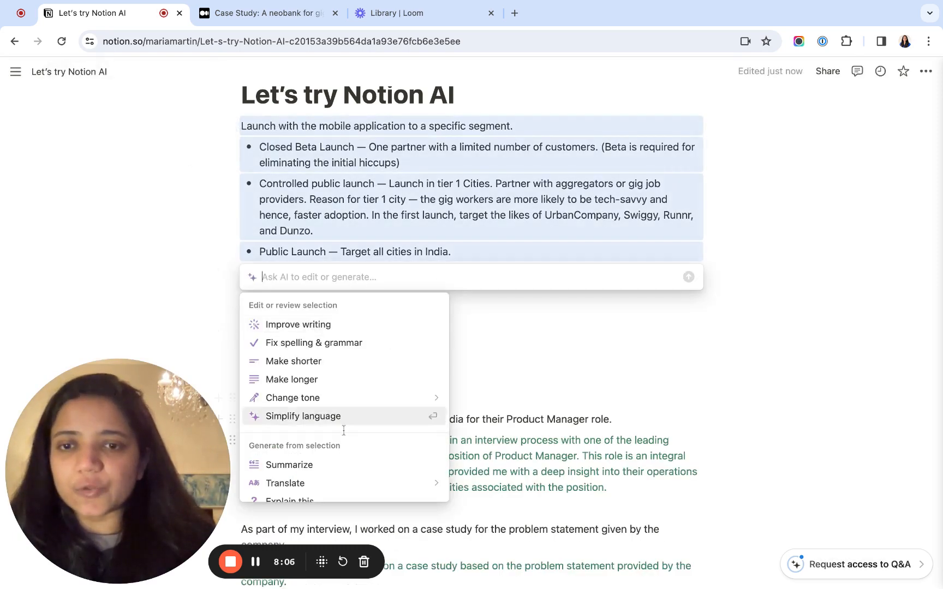
scroll(343, 431, down, 2)
click(289, 388)
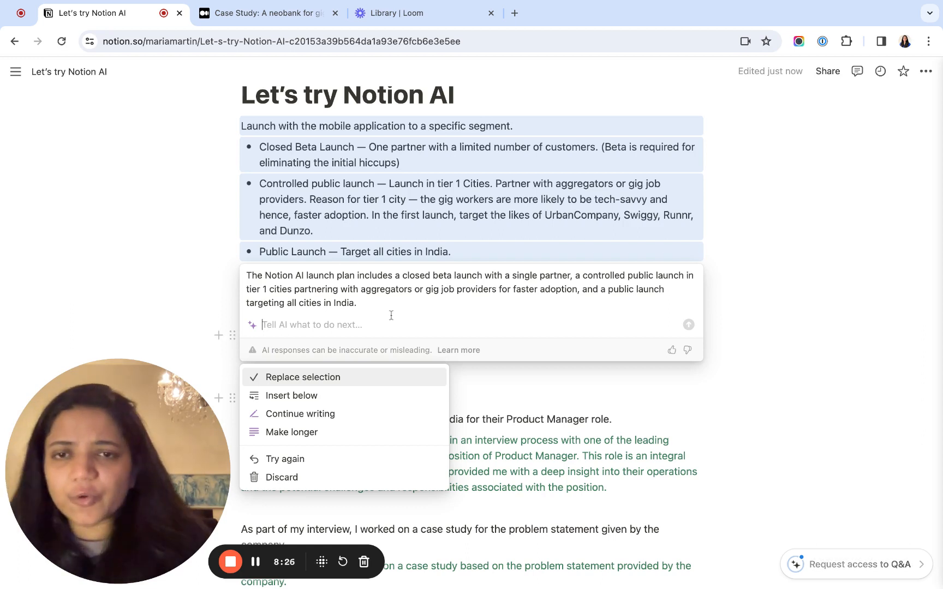
click(356, 275)
drag(357, 275, 323, 275)
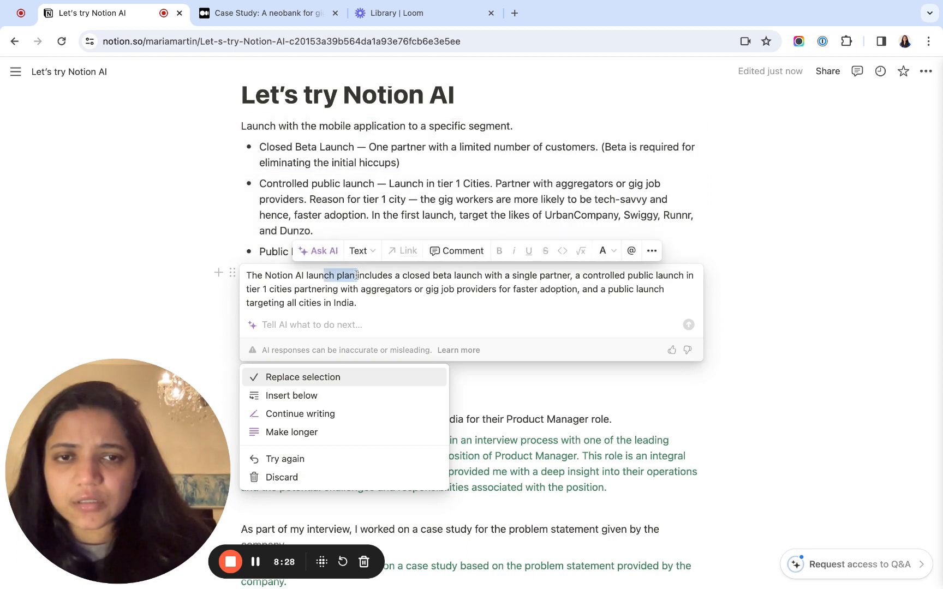
click(571, 273)
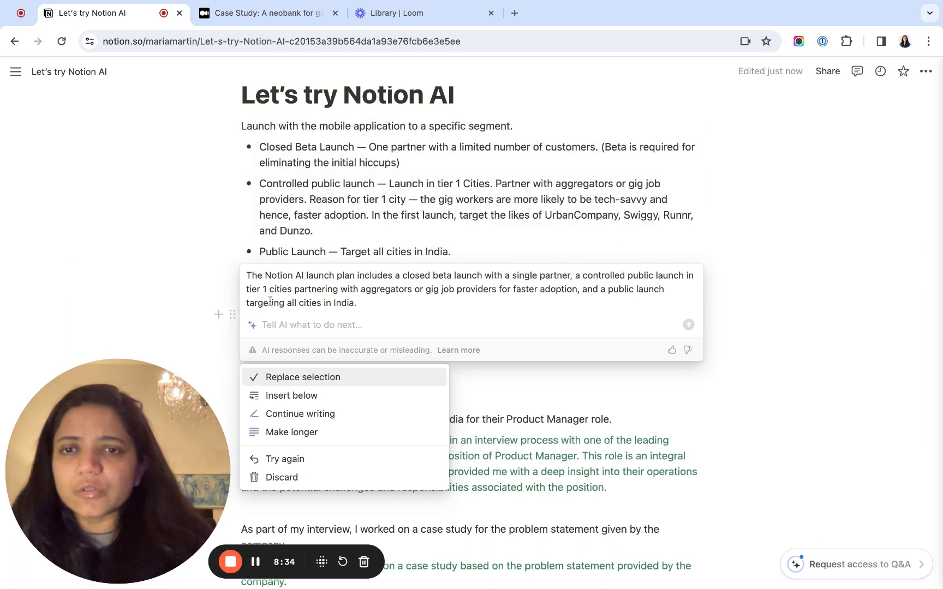
click(288, 477)
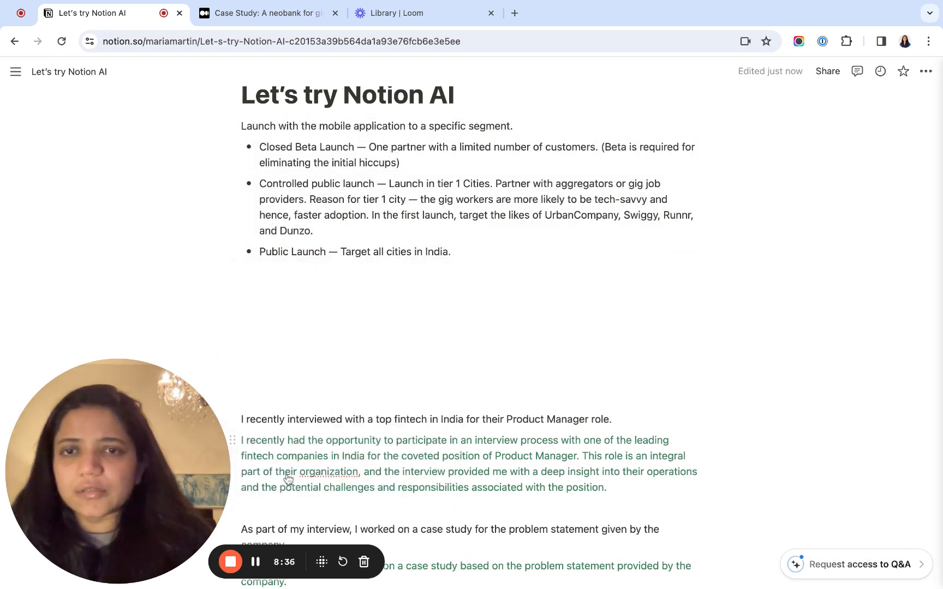
- Reselect the launch paragraph with its three bullets, have AI summarize them again, and highlight "Notion AI" in the response
click(318, 215)
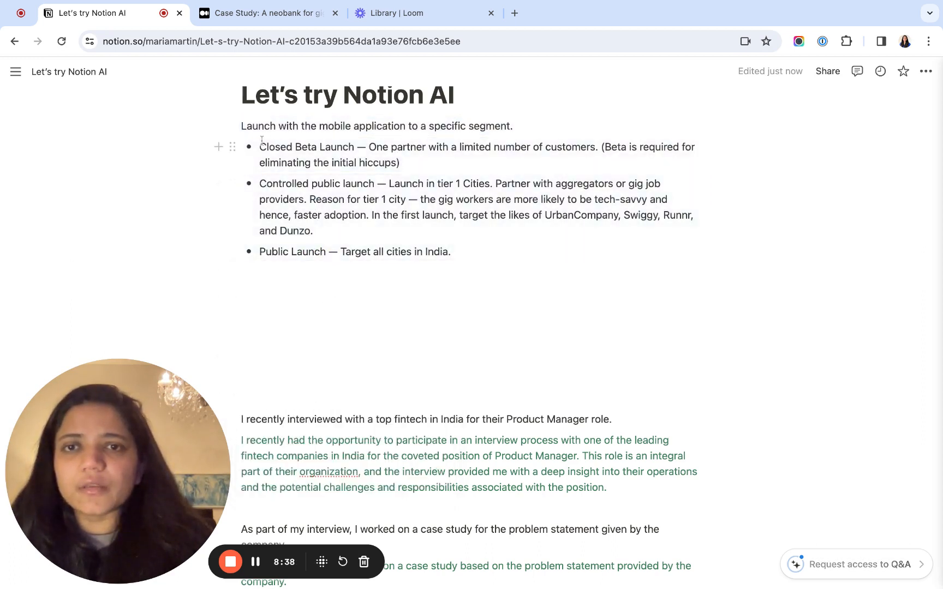
click(241, 125)
shift+click(455, 250)
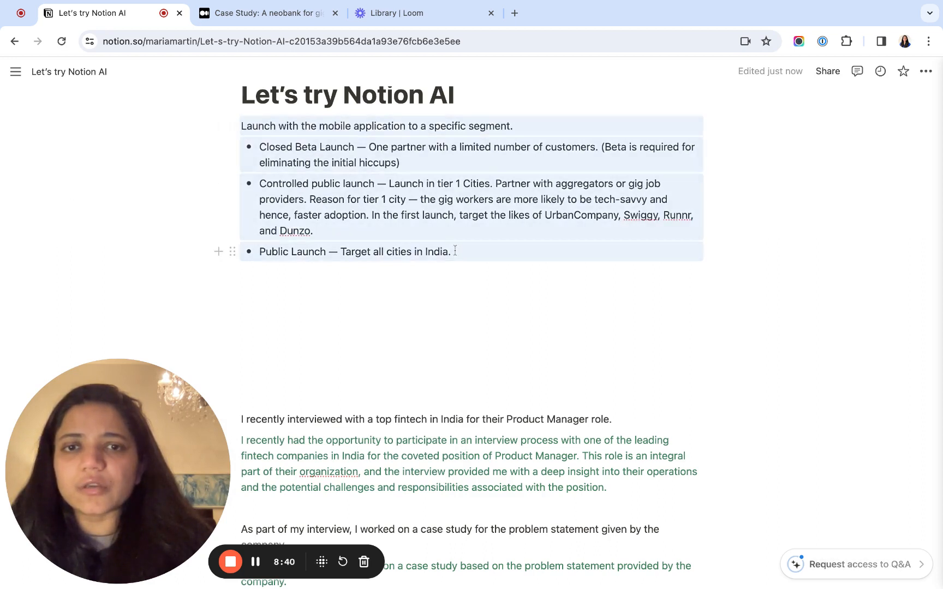
click(232, 124)
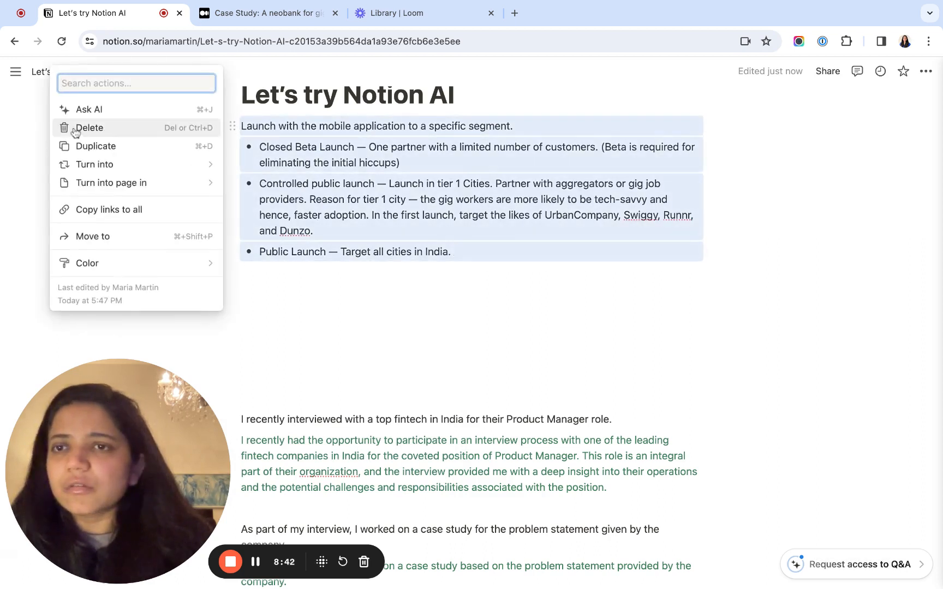
click(76, 108)
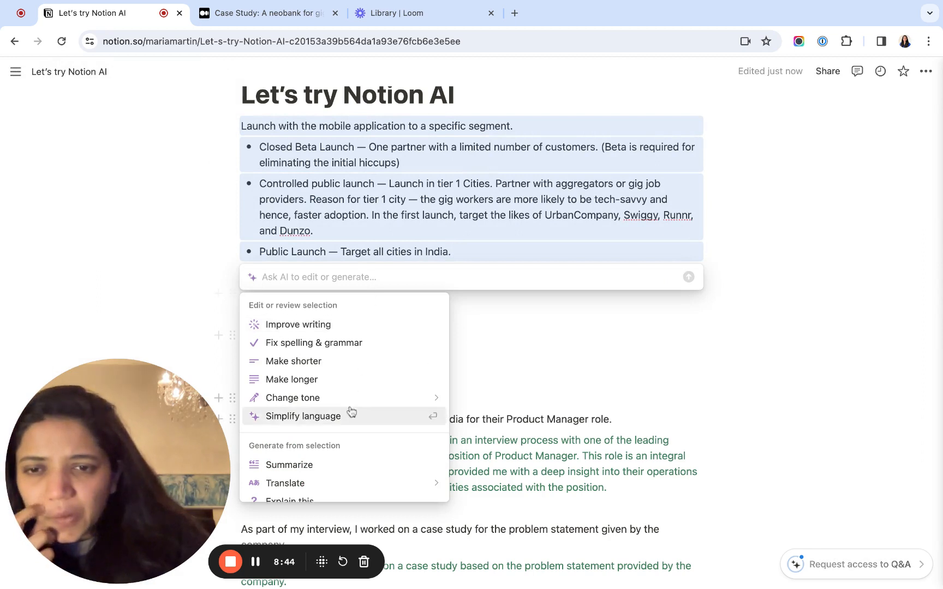
scroll(351, 412, down, 2)
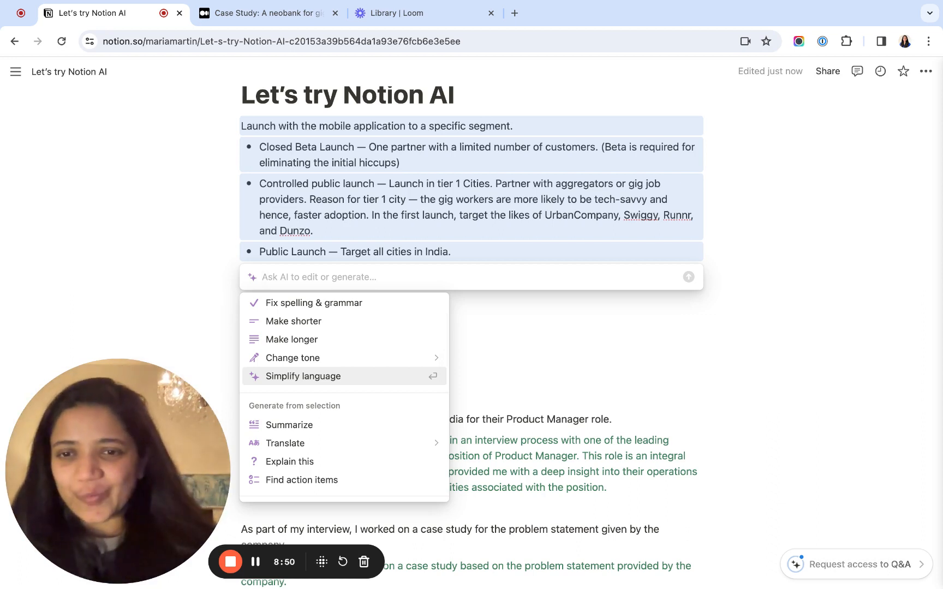
click(307, 433)
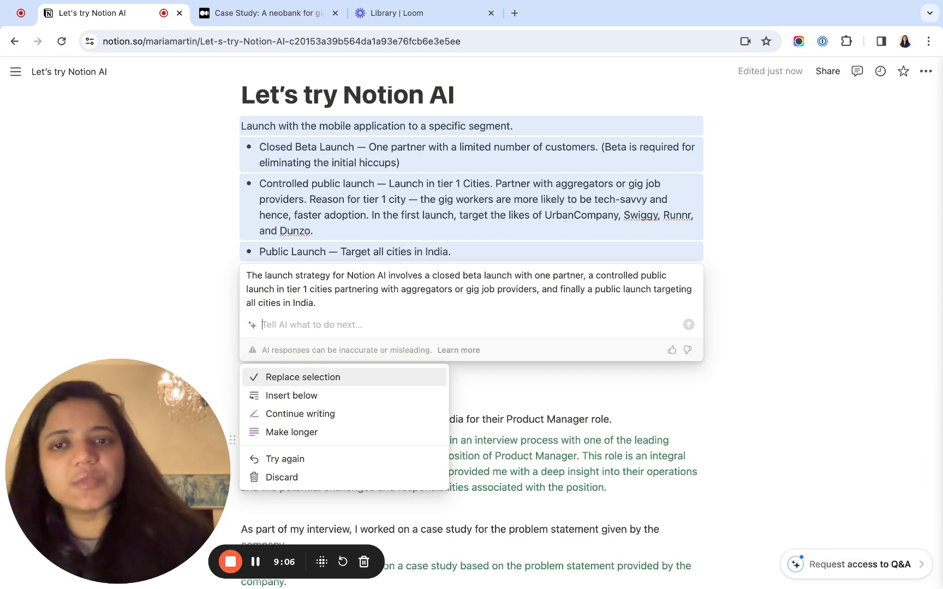
drag(386, 275, 347, 276)
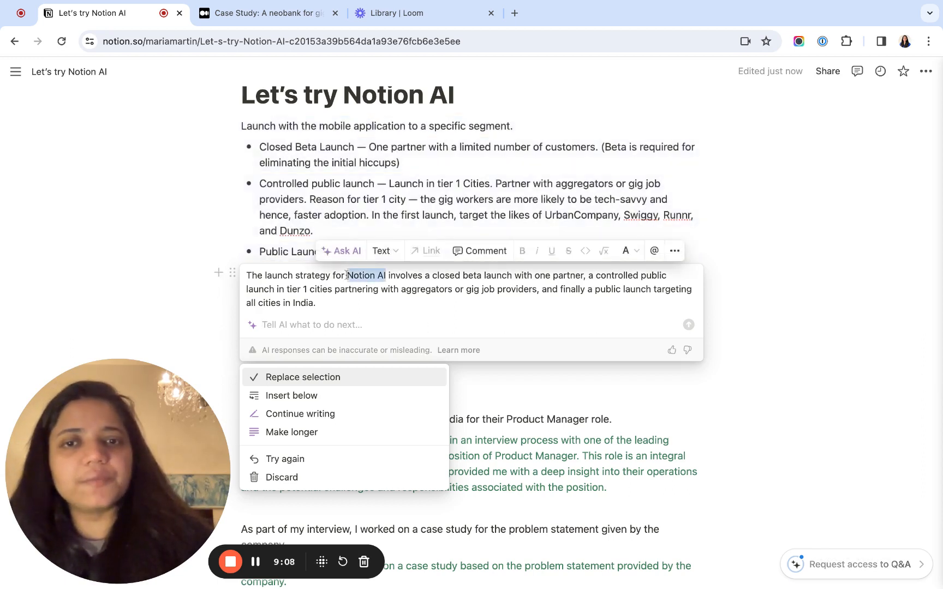
click(394, 281)
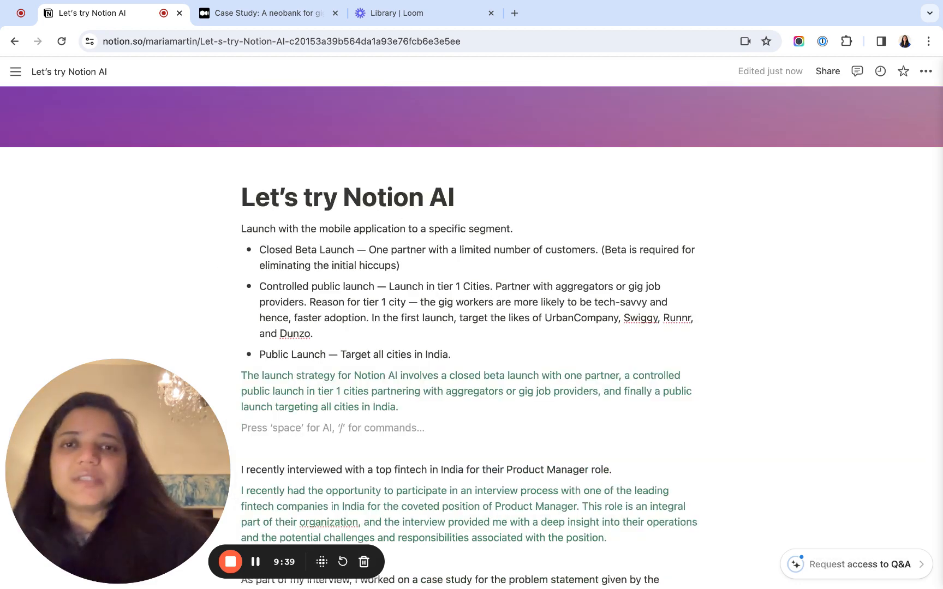
scroll(420, 339, down, 3)
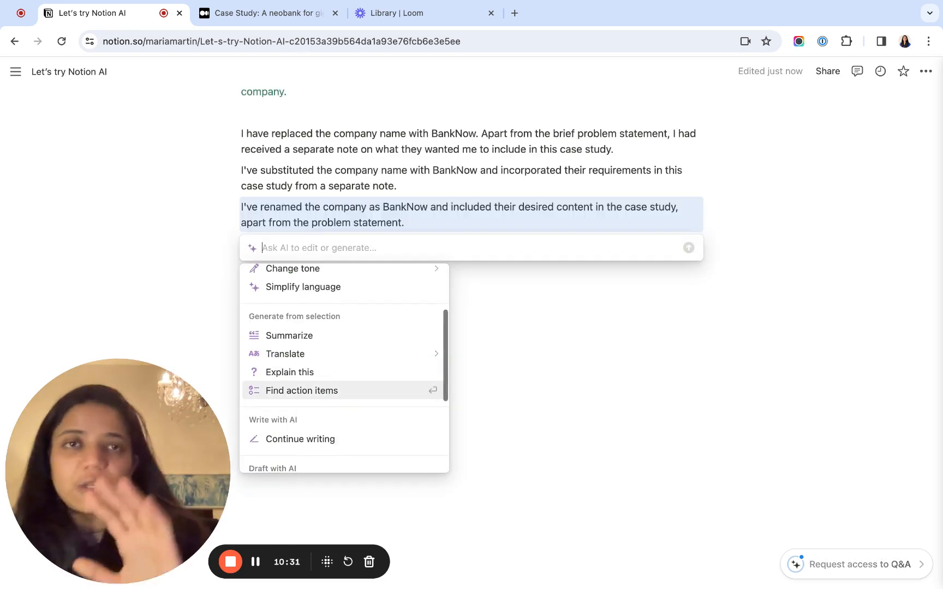
key(Down)
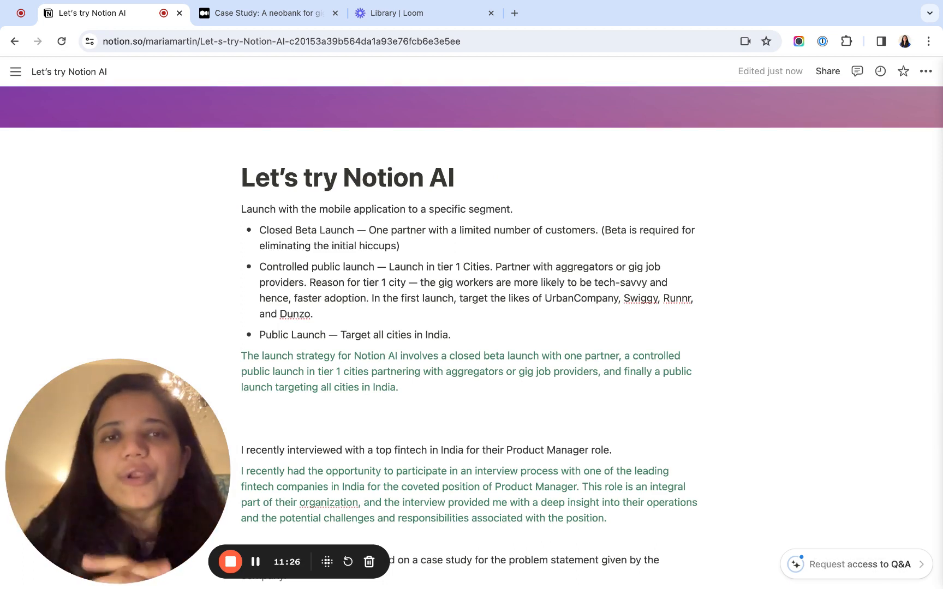
scroll(470, 327, down, 10)
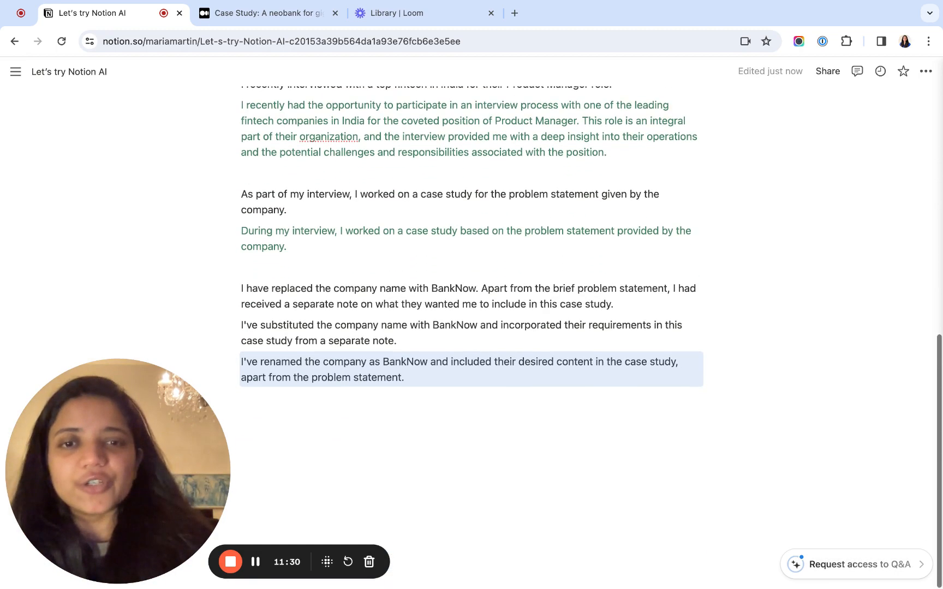
click(407, 394)
scroll(407, 394, up, 8)
scroll(406, 394, up, 3)
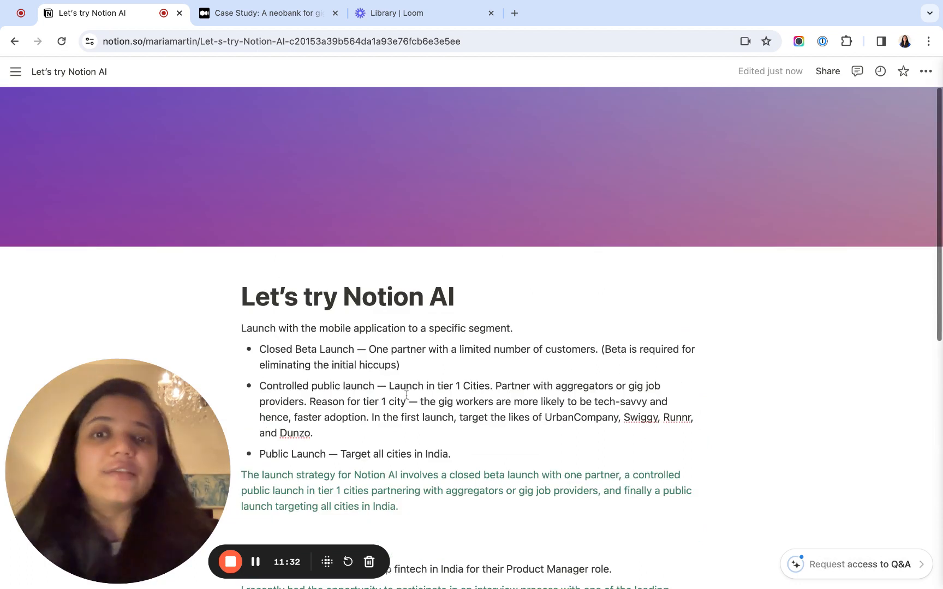